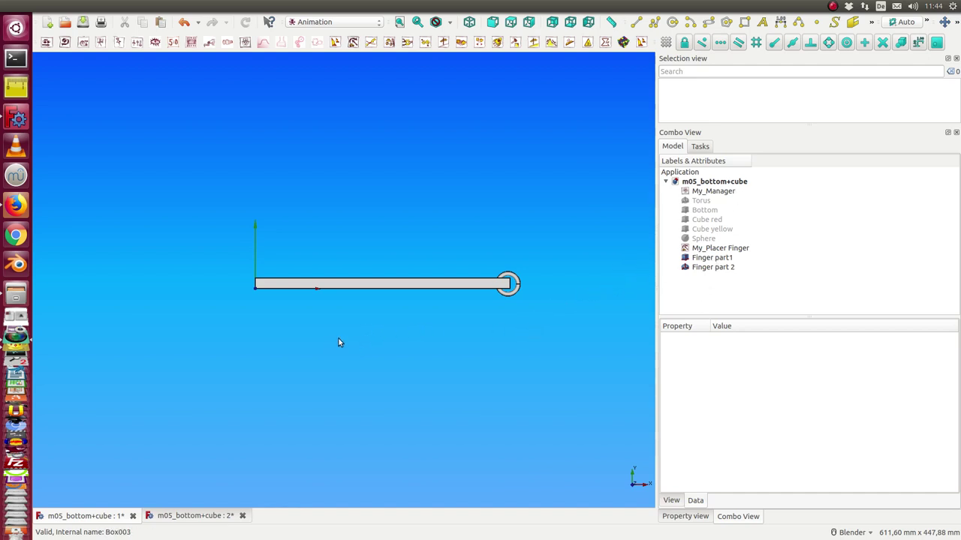
Create a compound from Finger part1 and Finger part 2.
left_click(715, 259)
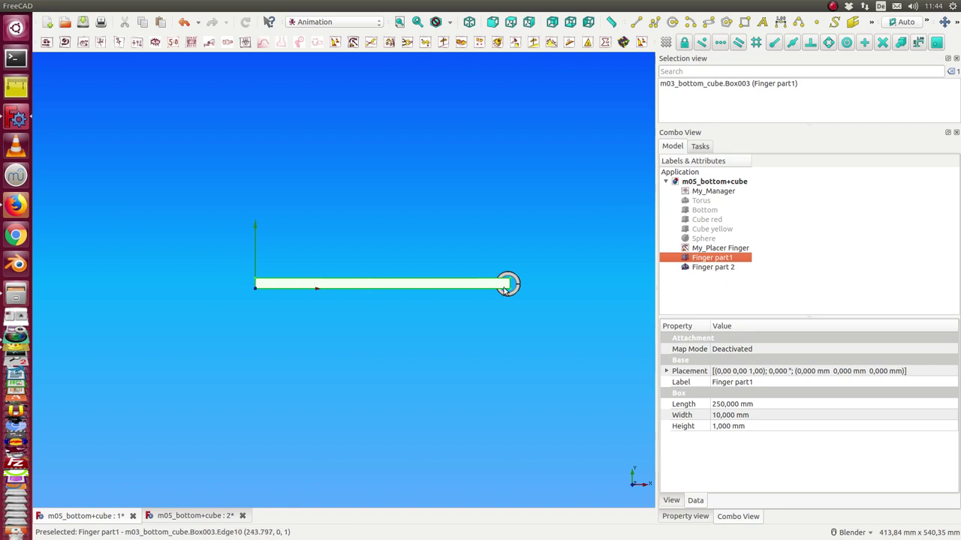
middle_click_drag(414, 358, 500, 329)
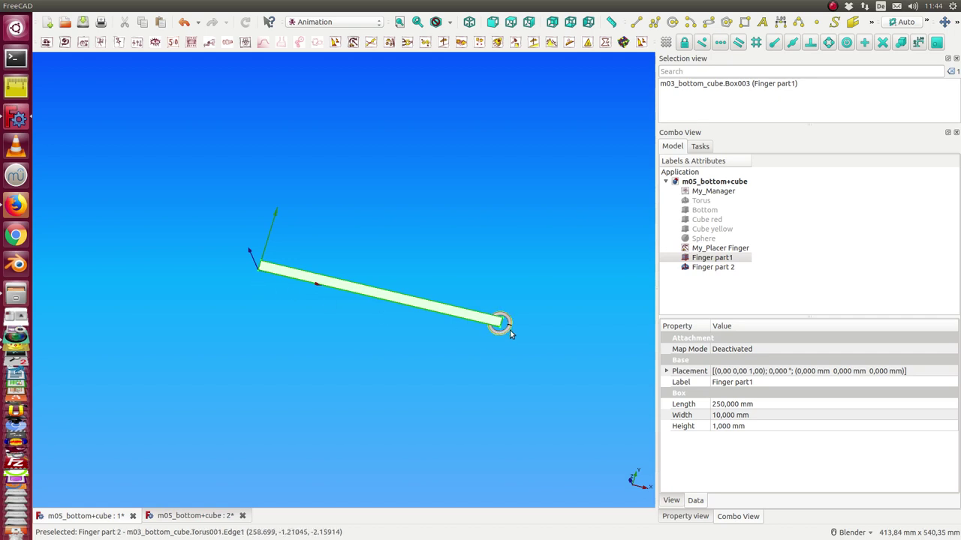
left_click(713, 270)
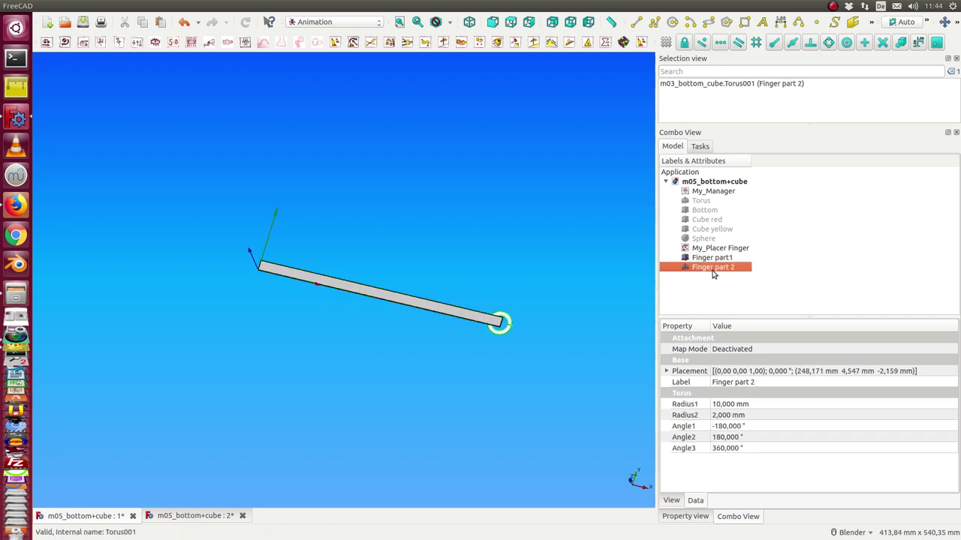
left_click(710, 257)
left_click(711, 267, "ctrl")
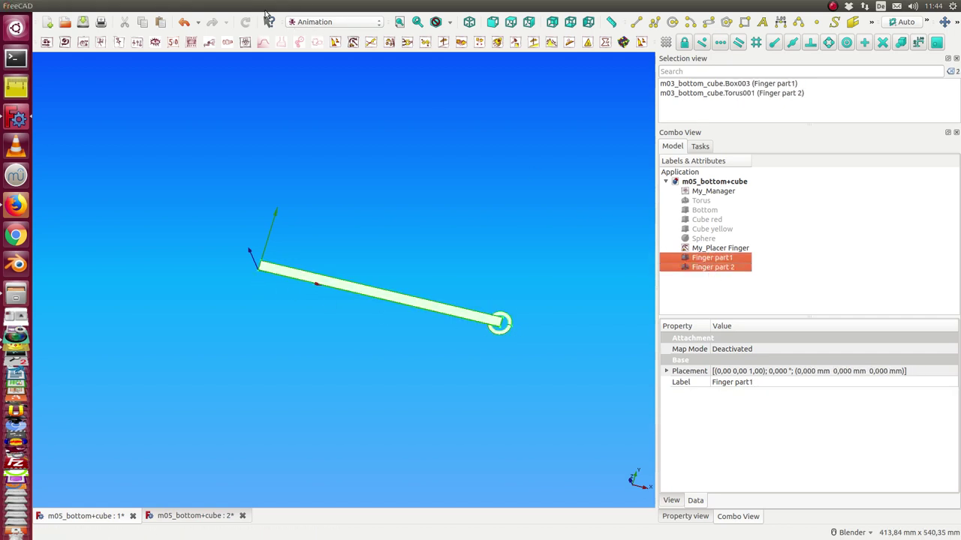
left_click(208, 6)
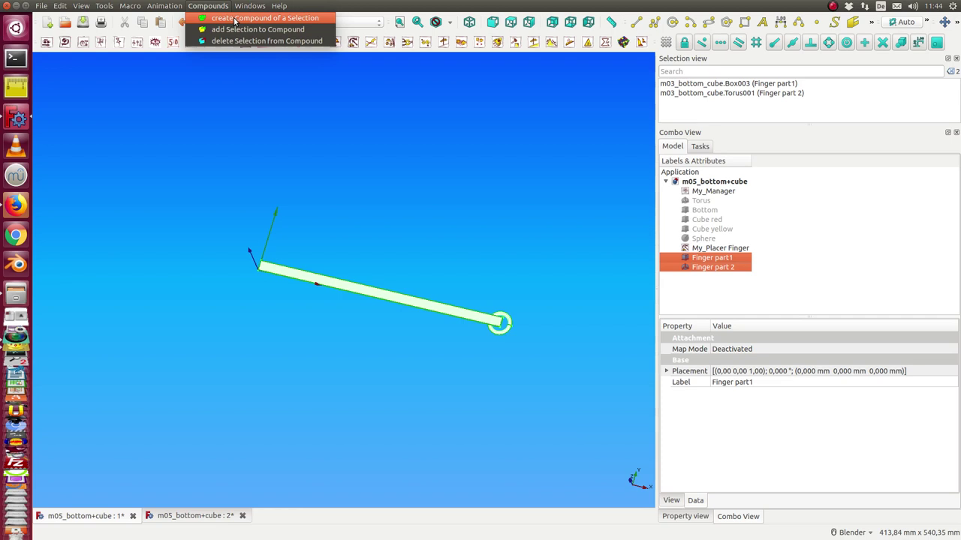
left_click(235, 18)
Rename the new compound as Compound Finger.
left_click(710, 259)
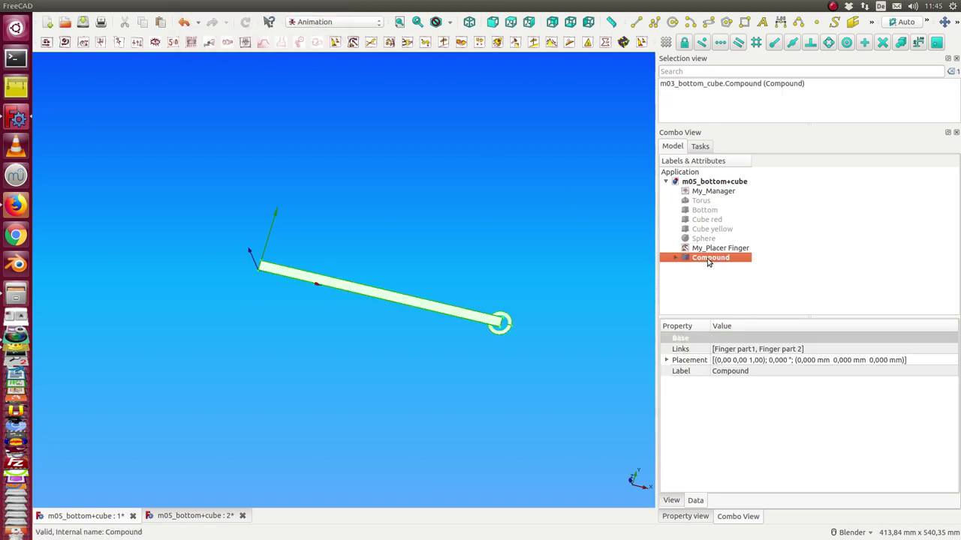
left_click(689, 259)
key("End")
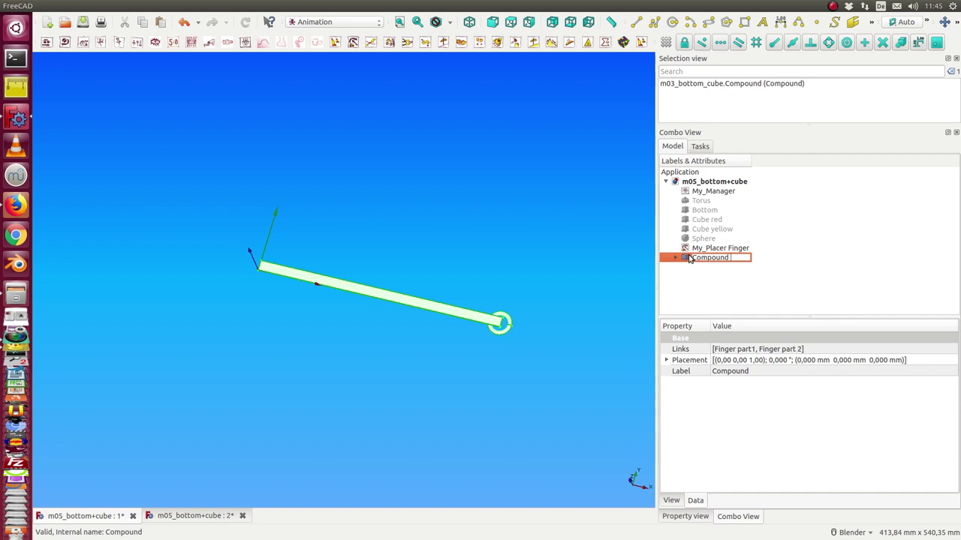
type("Finger")
key("Return")
Set My_Placer Finger's target to Compound Finger and its arc function to time*180.
left_click(702, 247)
left_click(743, 395)
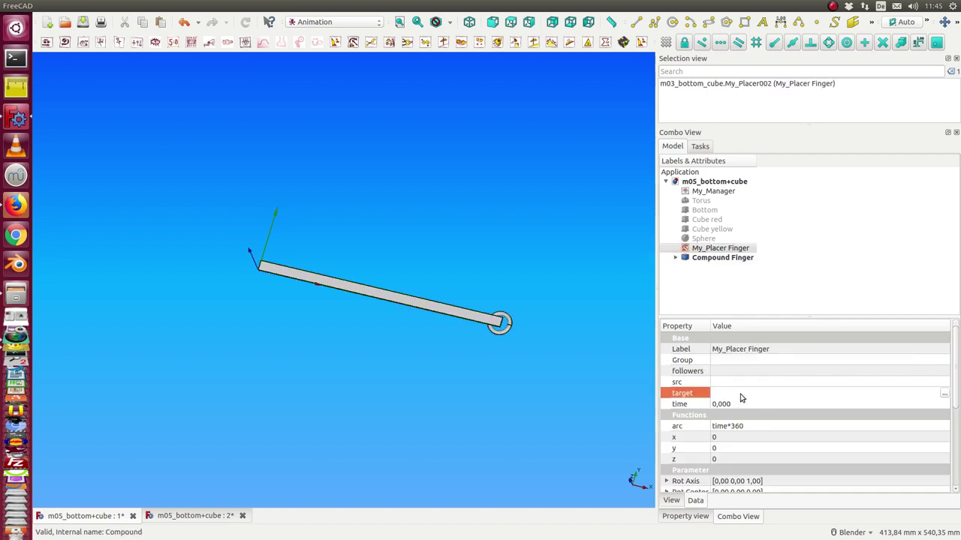
left_click(944, 394)
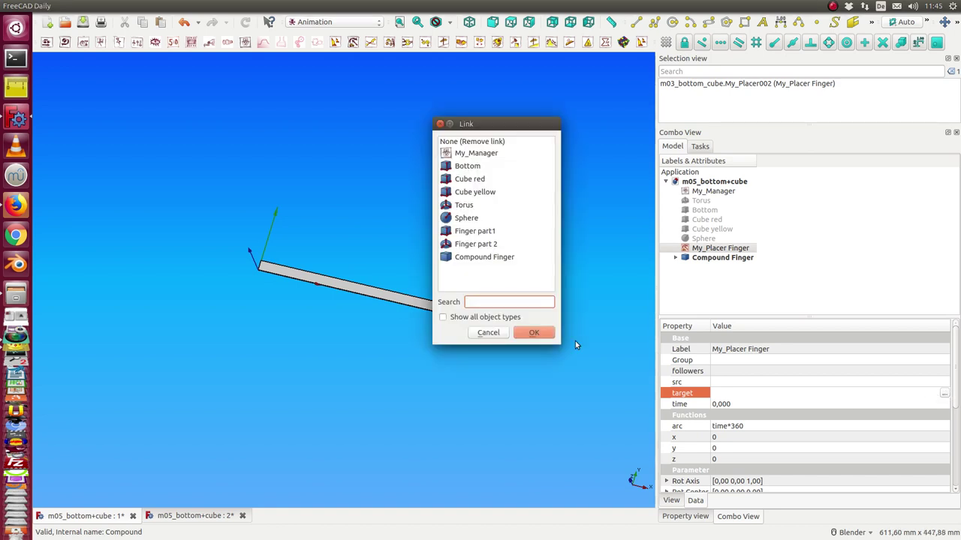
left_click(485, 257)
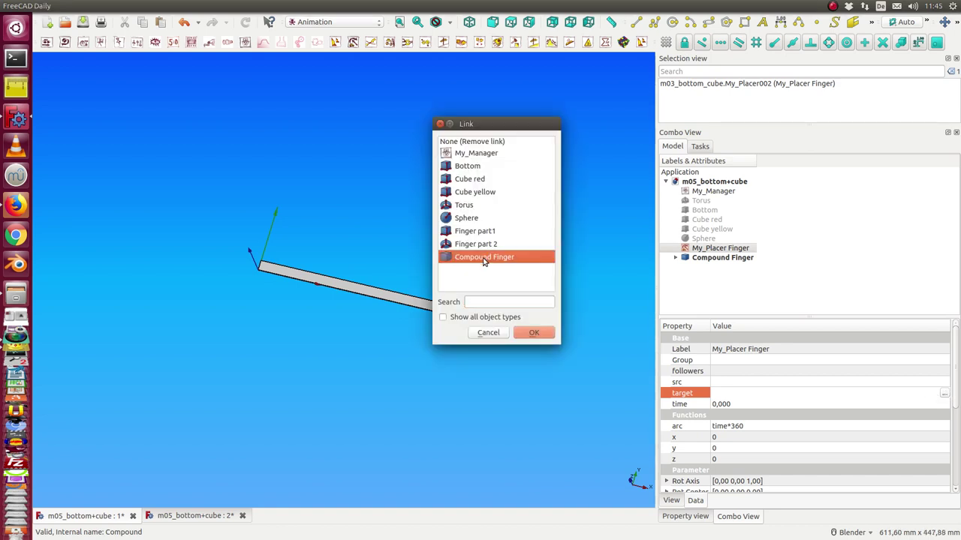
left_click(534, 334)
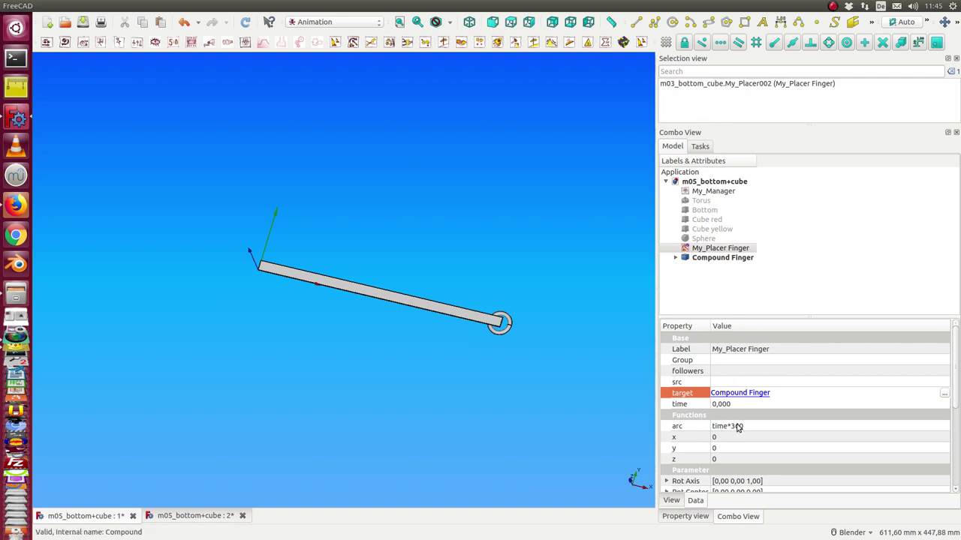
left_click(740, 426)
left_click(737, 427)
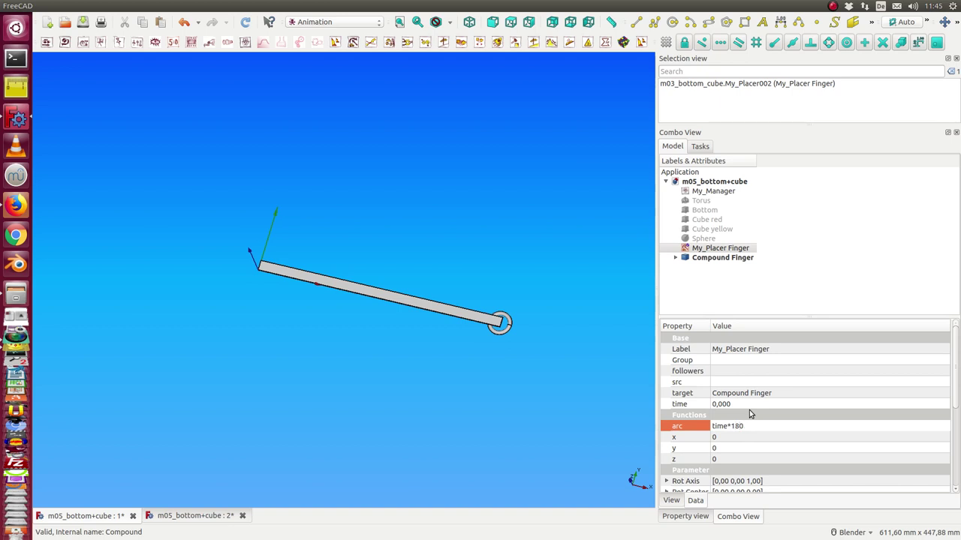
Open the My_Placer Finger animation controls, try the finger's rotation with the dial, and close them.
left_click(703, 250)
double_click(703, 253)
left_click_drag(823, 161, 831, 166)
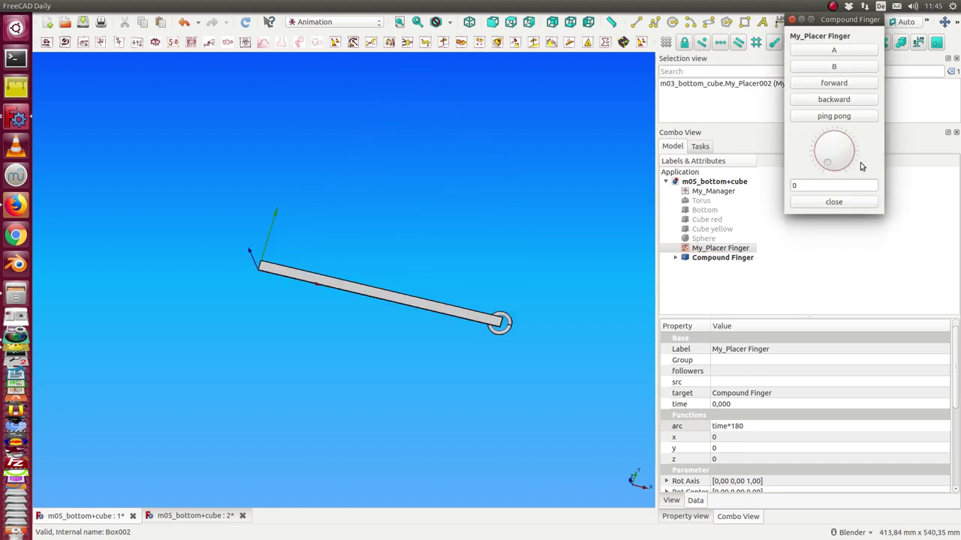
left_click(707, 259)
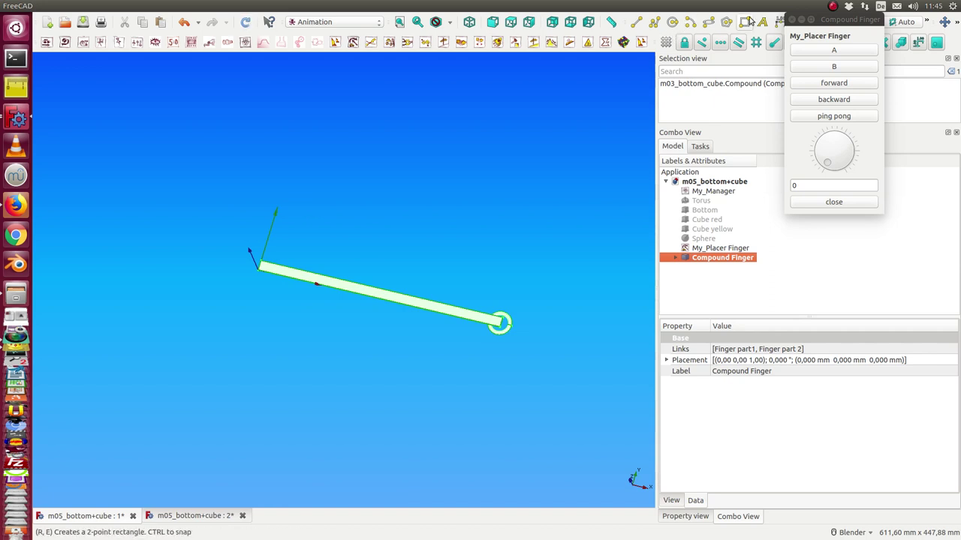
left_click(792, 20)
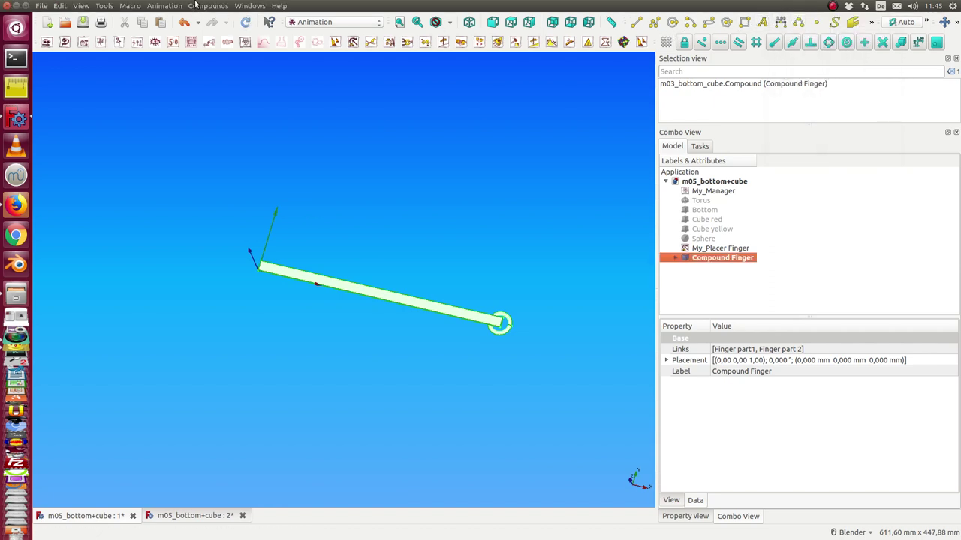
Wrap Compound Finger in another compound and name it Compound Animated Finger.
left_click(203, 6)
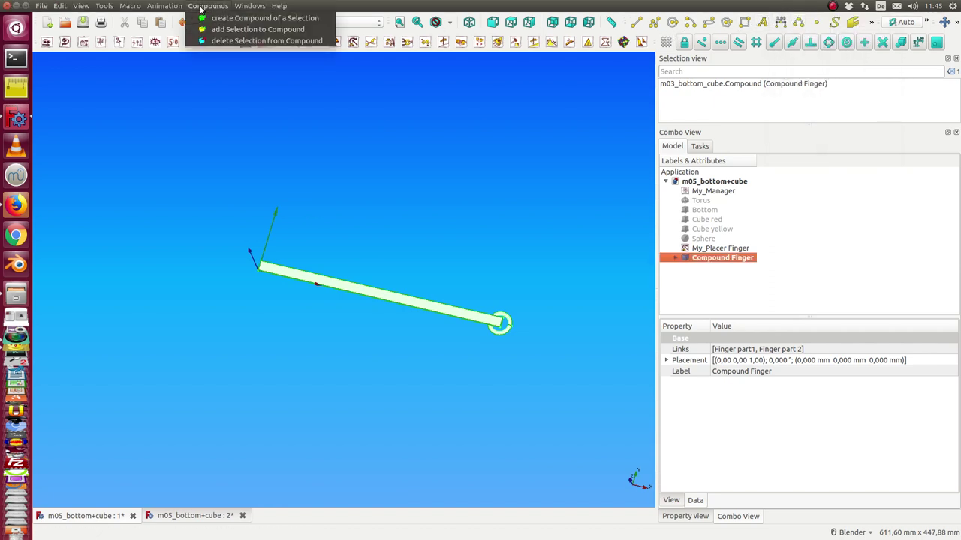
left_click(237, 19)
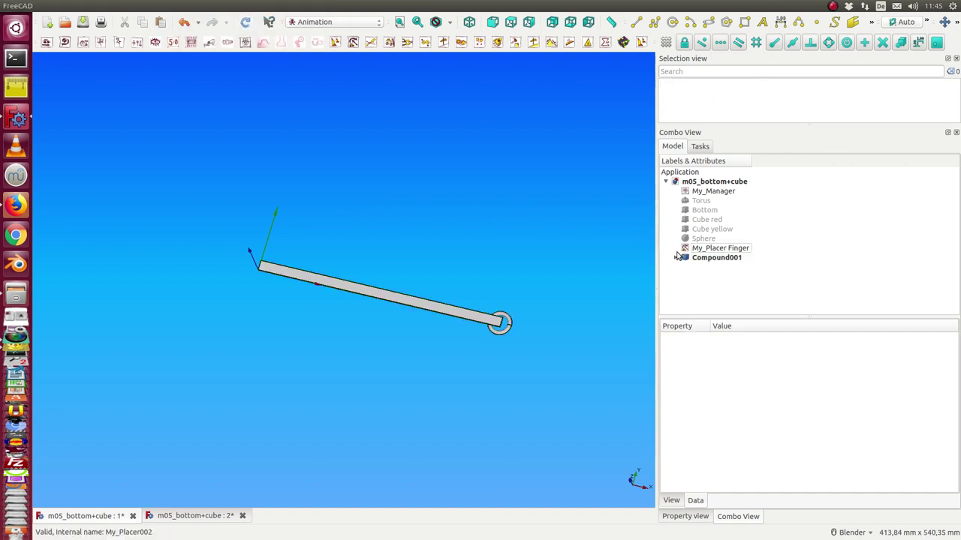
left_click(711, 259)
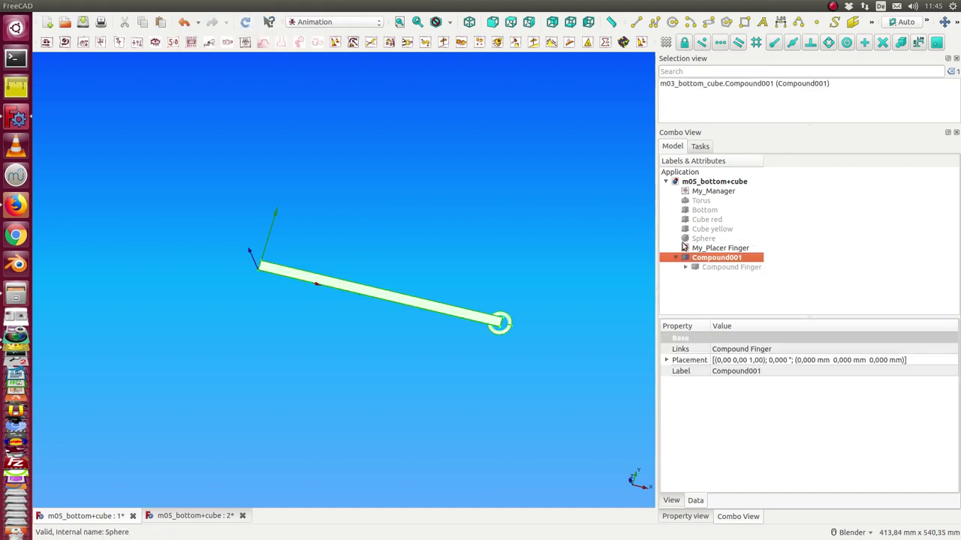
key("F2")
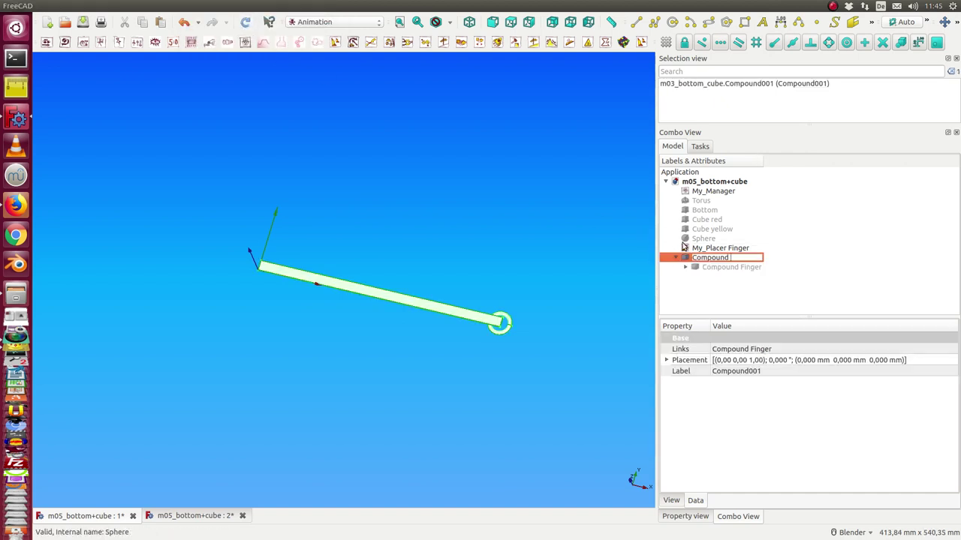
type("Compound Animated Finger")
key("Return")
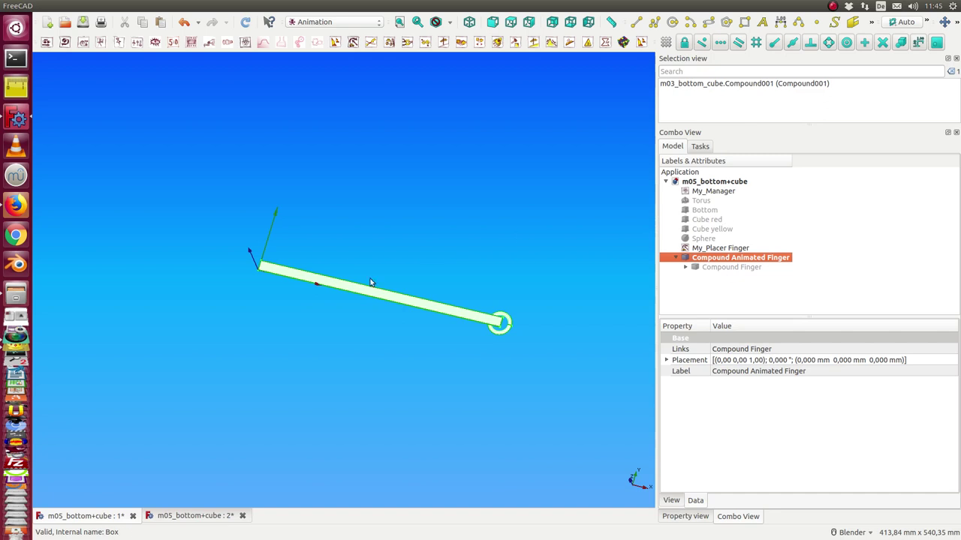
Hide Compound Animated Finger and show the Bottom box in the top view.
key("2")
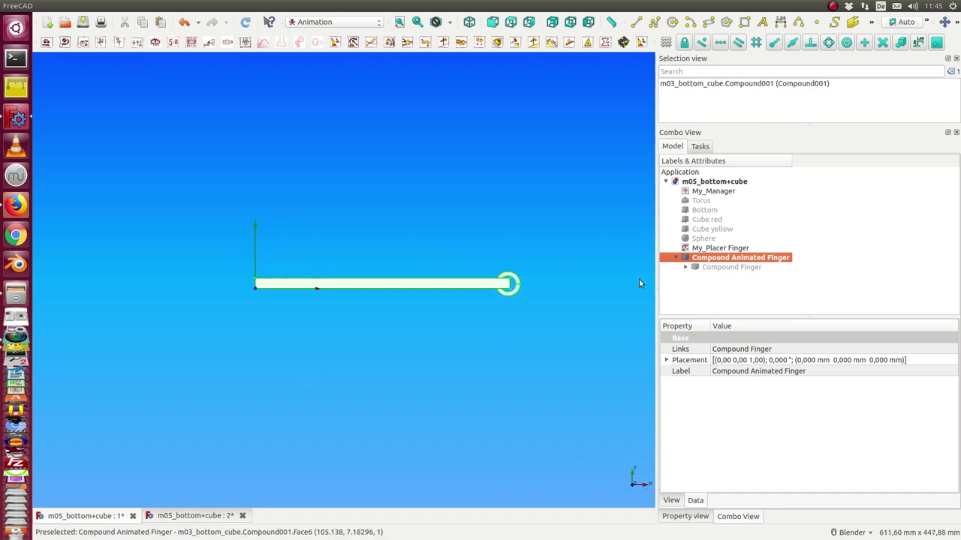
key("space")
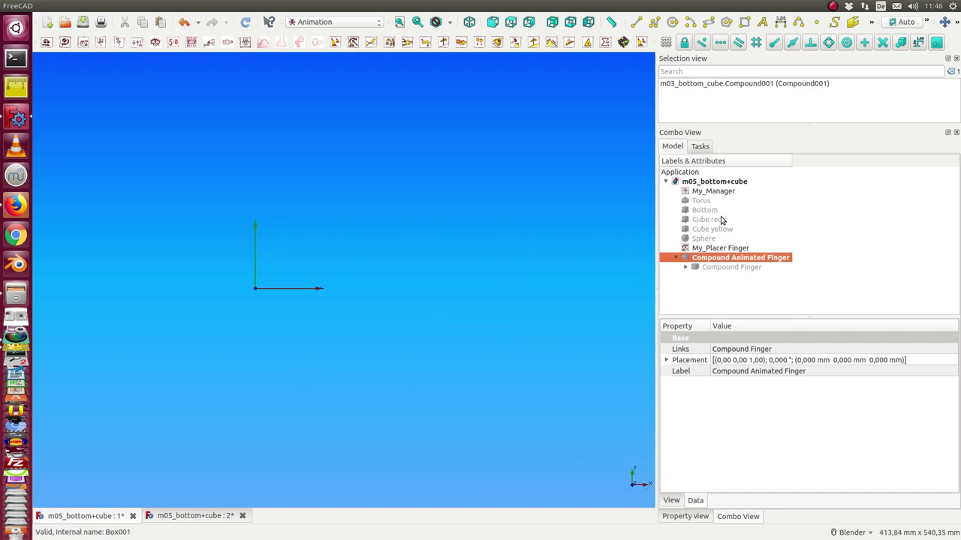
left_click(710, 211)
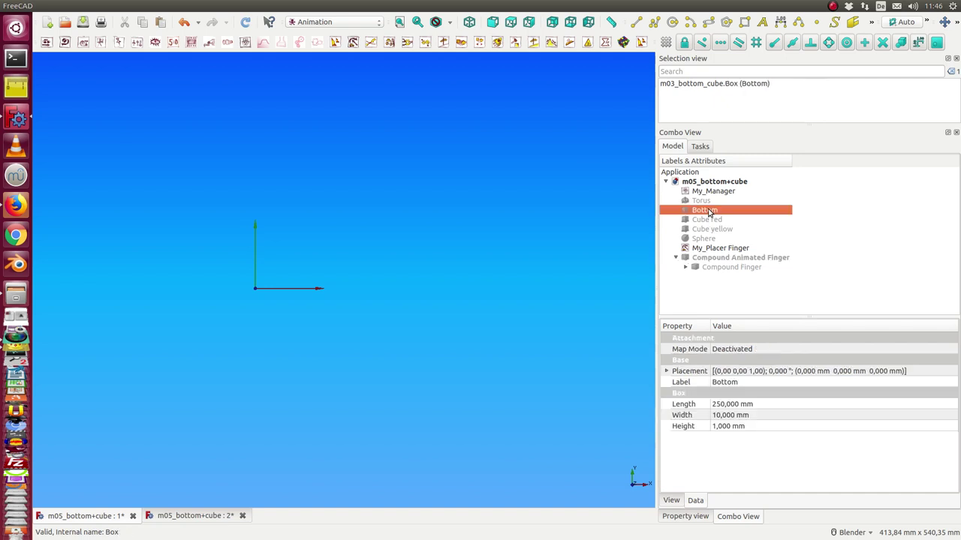
key("space")
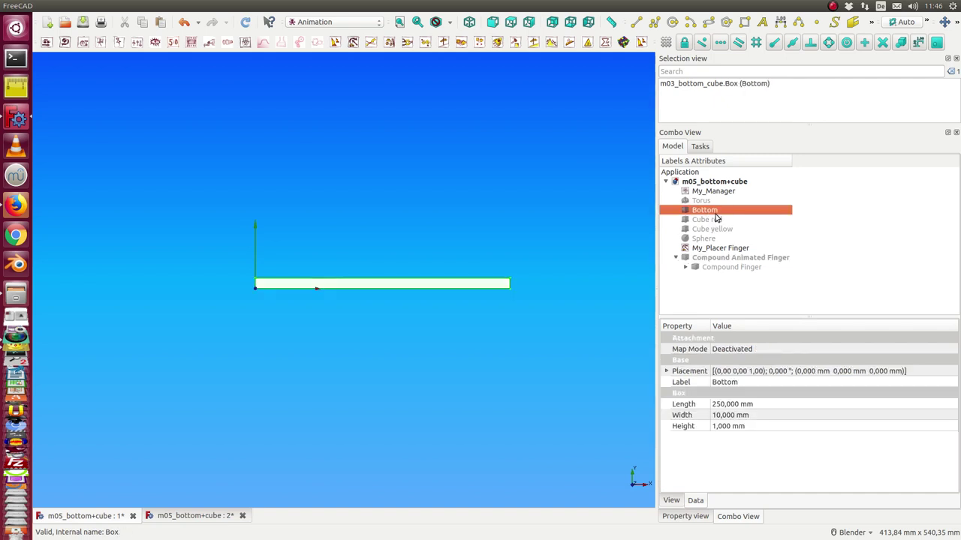
Duplicate the Bottom box, name the copy Hand, and hide the original.
key("ctrl+c")
key("ctrl+v")
left_click(702, 277)
left_click(702, 277)
key("BackSpace")
key("BackSpace")
key("BackSpace")
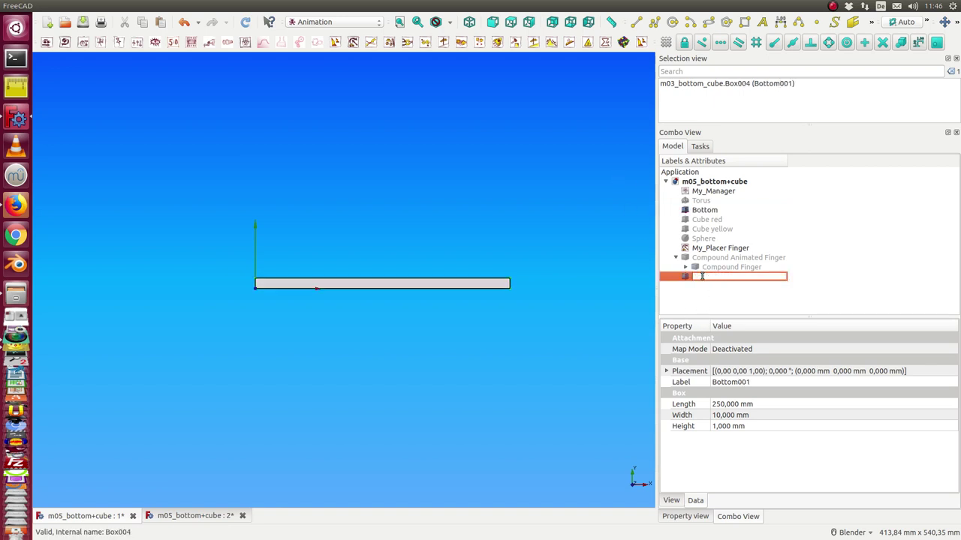
type("Hand")
key("Return")
left_click(703, 211)
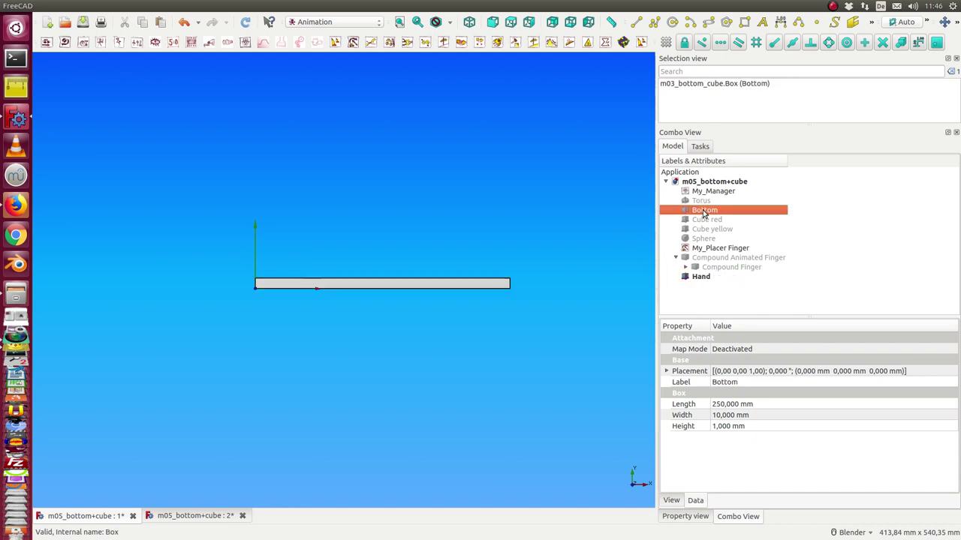
Duplicate the Torus object.
left_click(715, 258)
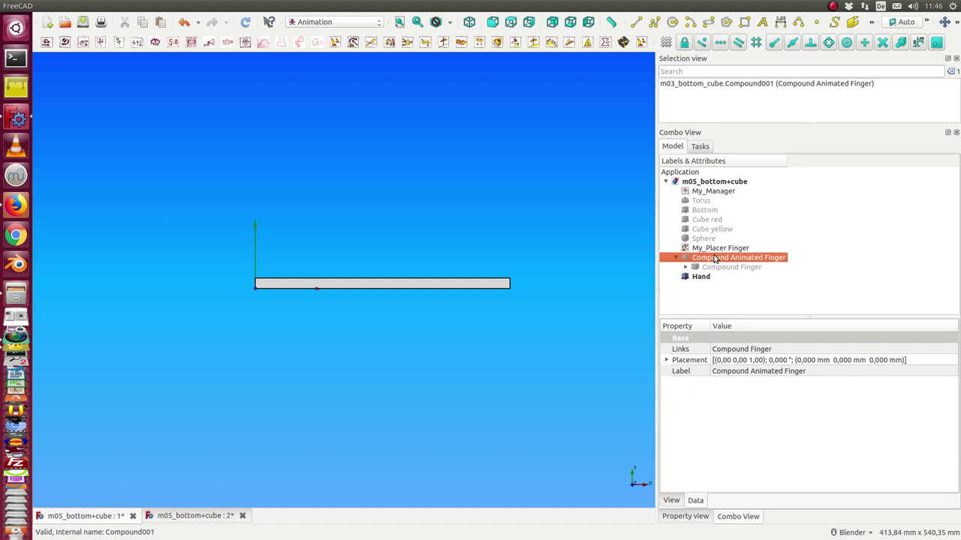
left_click(699, 201)
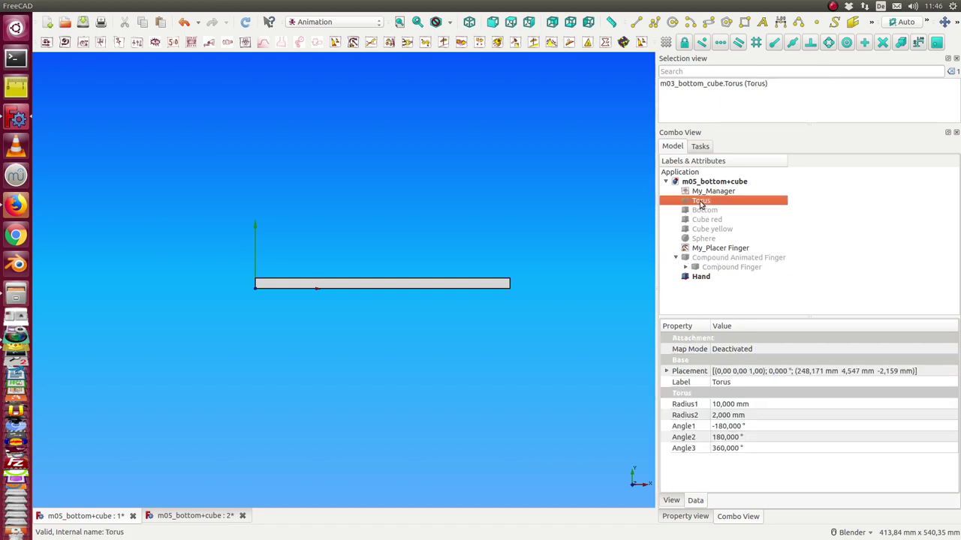
key("ctrl+c")
key("ctrl+v")
Rename the torus copy as Hand Connector to Finger and make it visible.
left_click(700, 286)
left_click(701, 289)
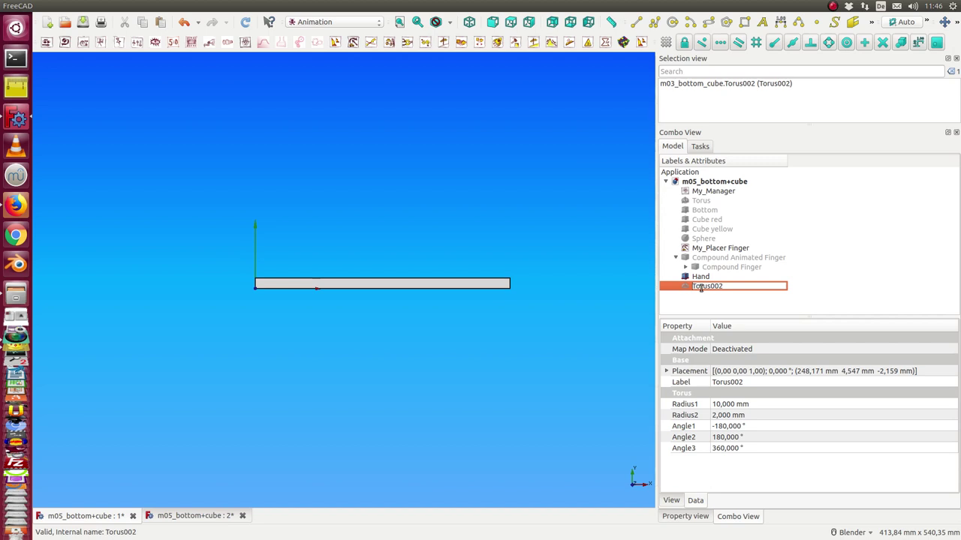
type("Hand ")
type("Connector ")
type("to Finger")
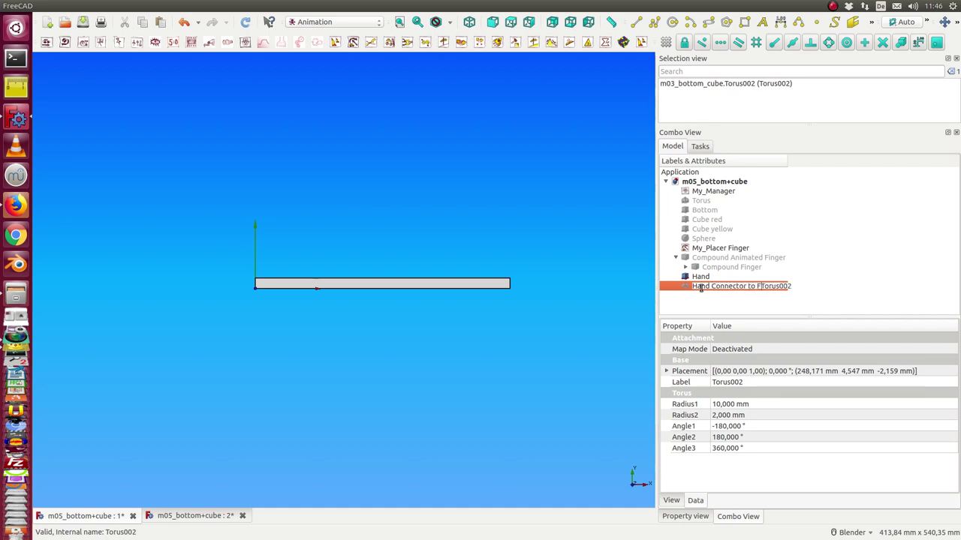
key("Delete")
key("Delete")
key("Delete")
key("Delete")
key("Delete")
key("Delete")
key("Return")
key("space")
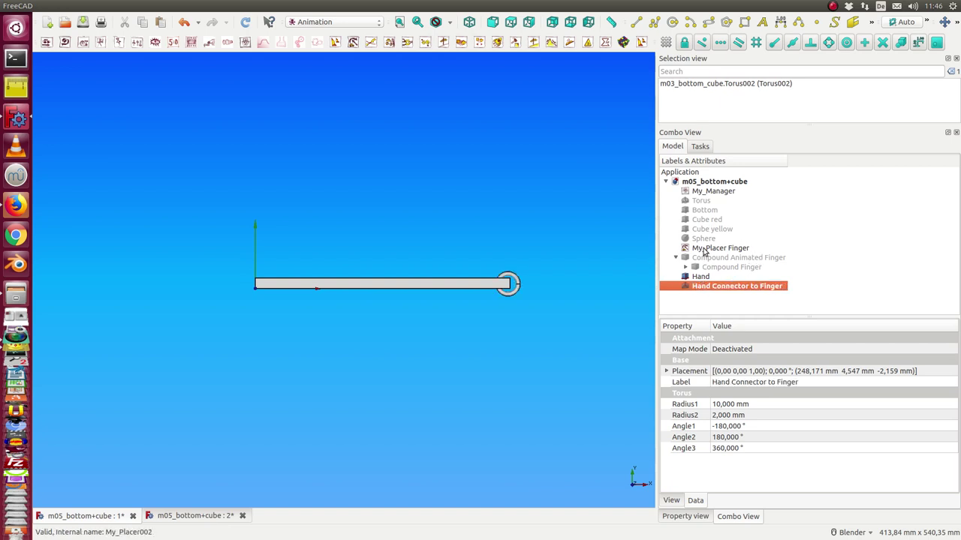
Move Compound Animated Finger about 245.6 mm along X from the origin to the connector ring at the hand's end.
left_click(719, 258)
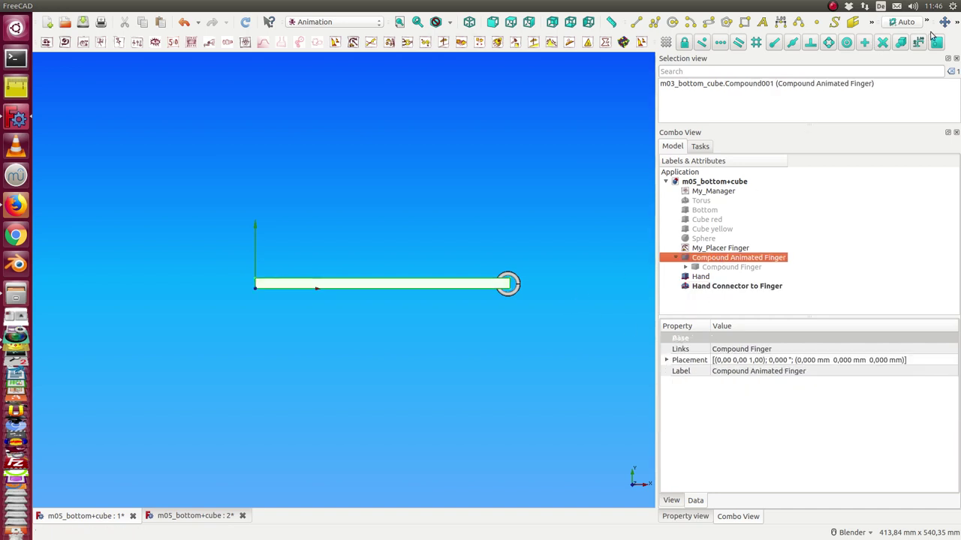
left_click(944, 22)
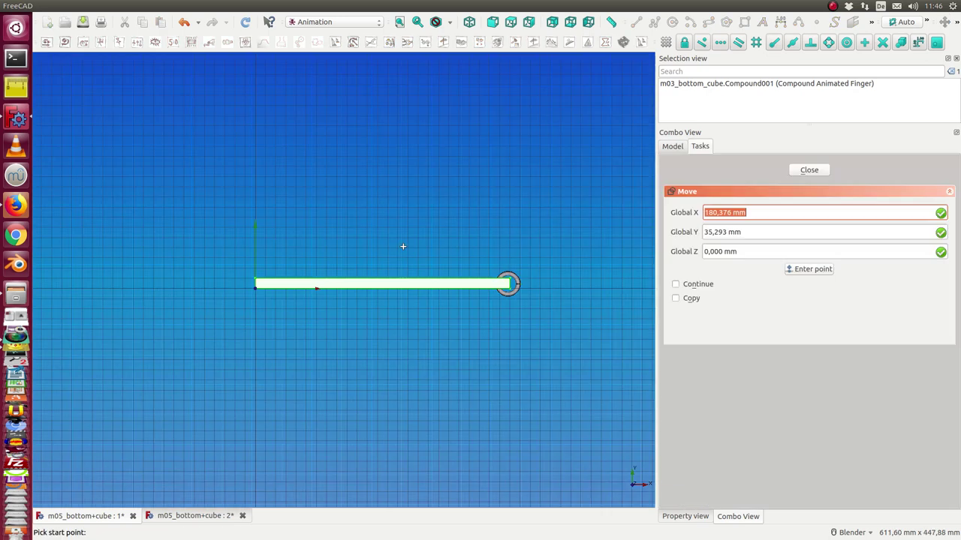
left_click(256, 285)
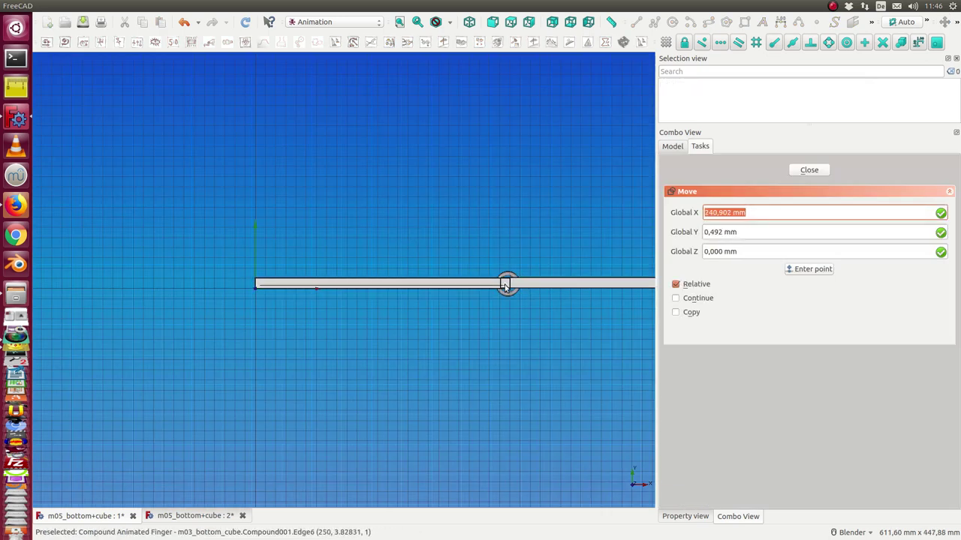
key("x")
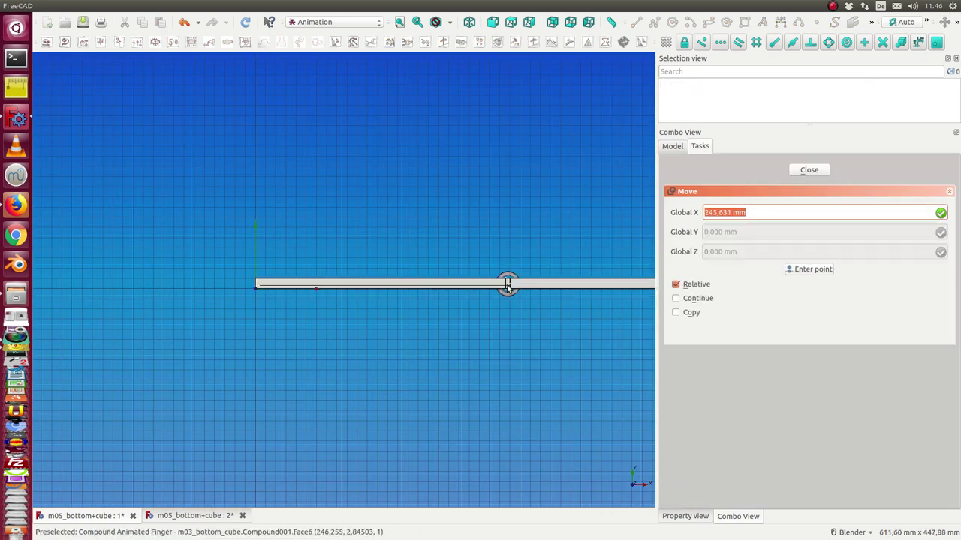
left_click(508, 285)
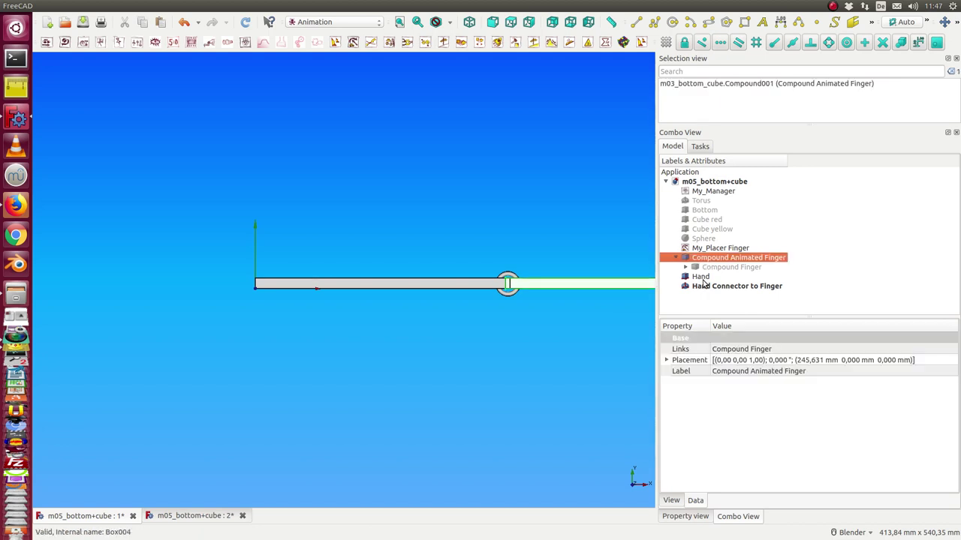
Combine Compound Animated Finger, its nested Compound Finger, Hand and Hand Connector to Finger into a compound named Compound Hand.
left_click(704, 282, "shift")
left_click(704, 291, "shift")
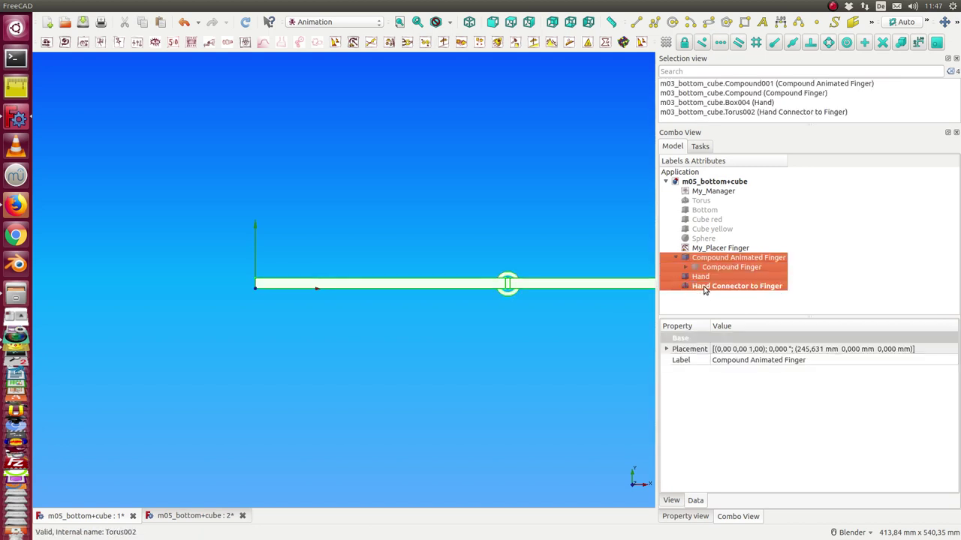
left_click(208, 6)
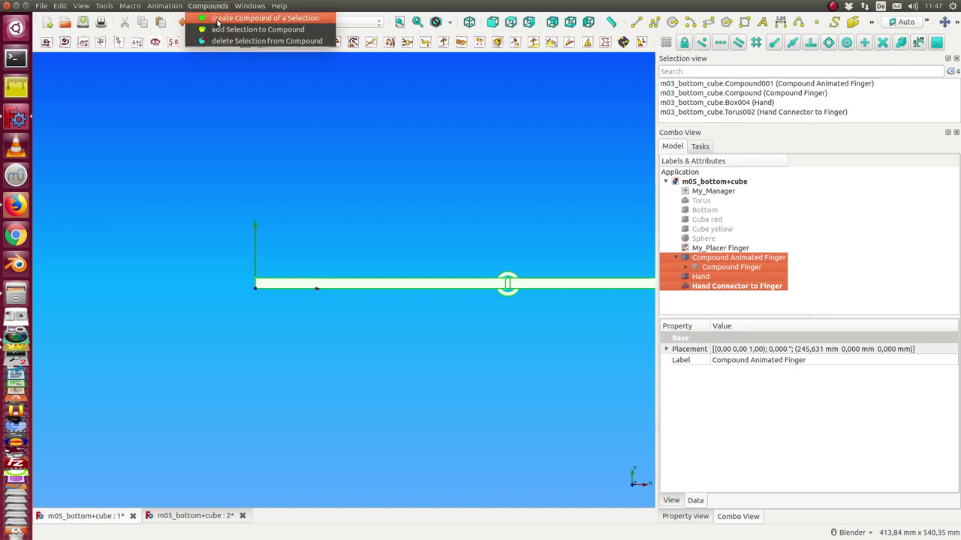
left_click(217, 18)
left_click(715, 259)
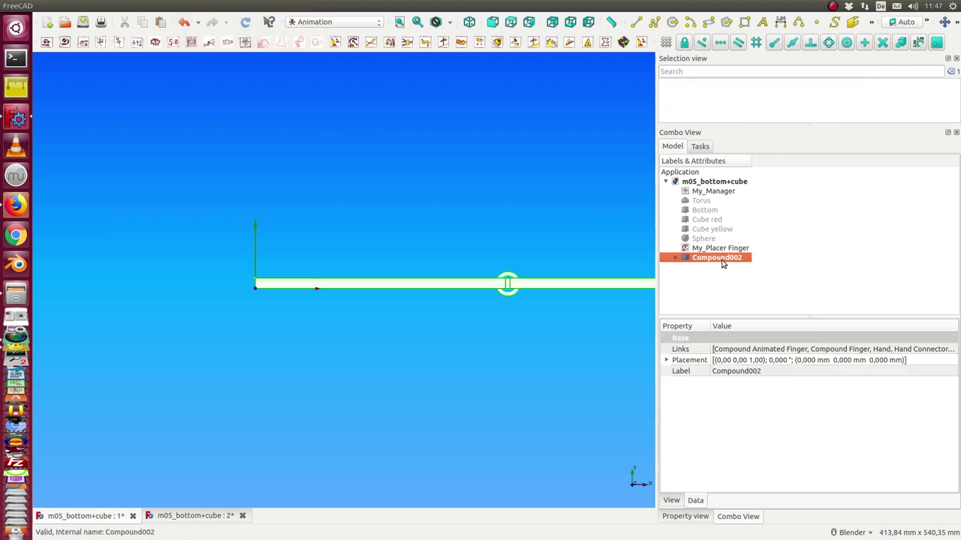
key("F2")
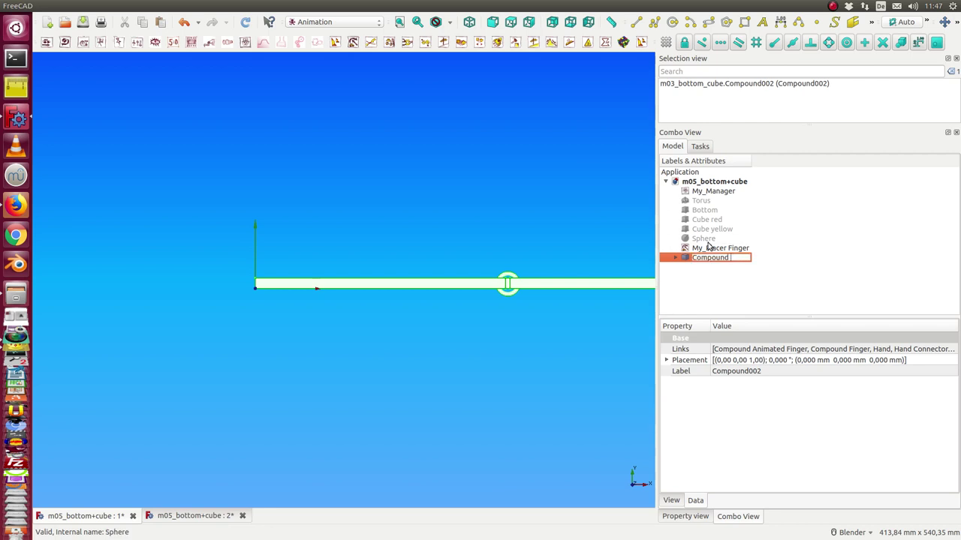
type("Compound Hand")
key("Return")
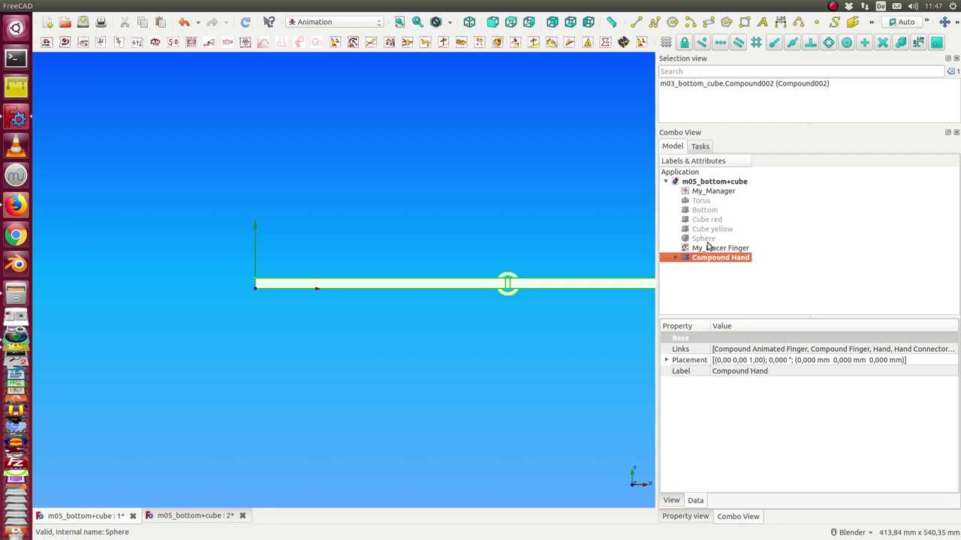
Add a placer for the hand and name it My_Placer Hand.
left_click(353, 43)
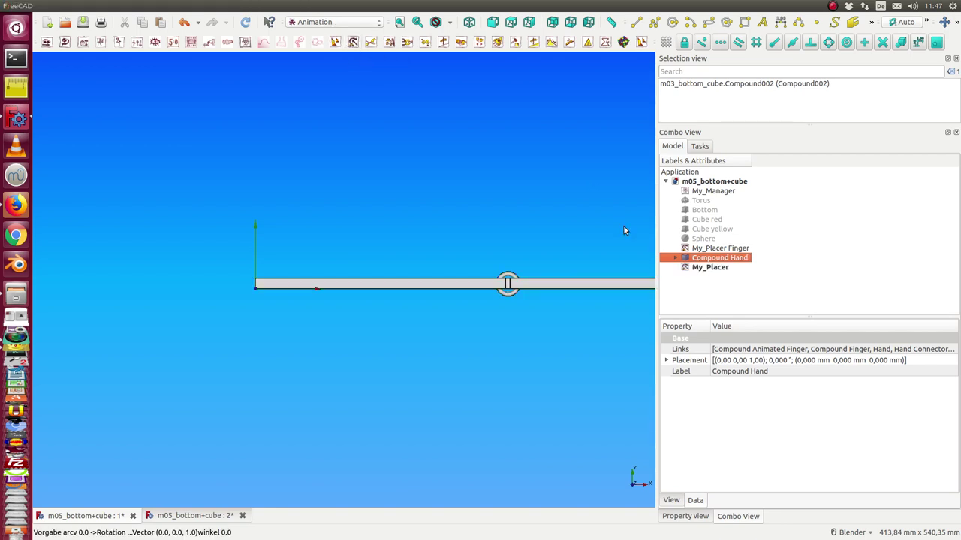
left_click(715, 267)
key("F2")
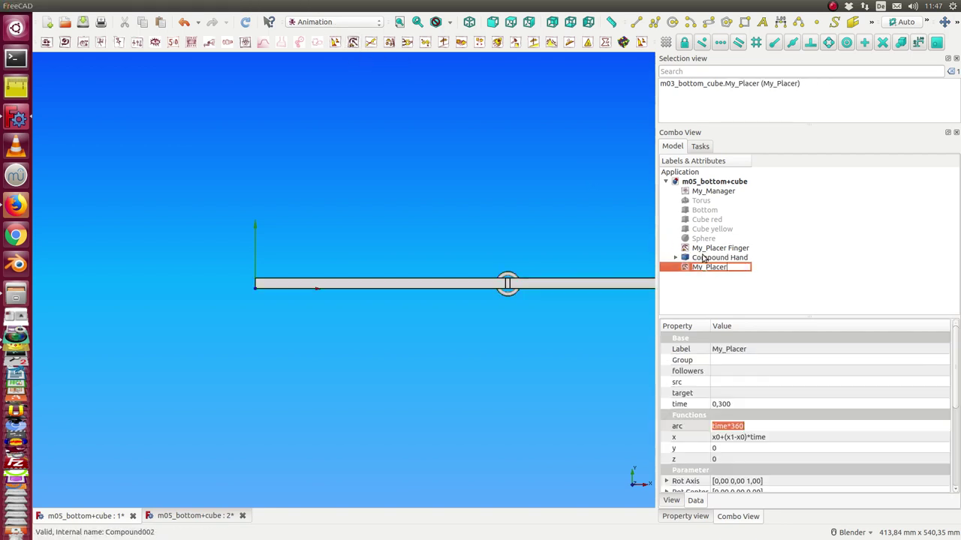
key("Return")
Set My_Placer Hand's x function to 0 and its target to Compound Hand.
left_click(765, 442)
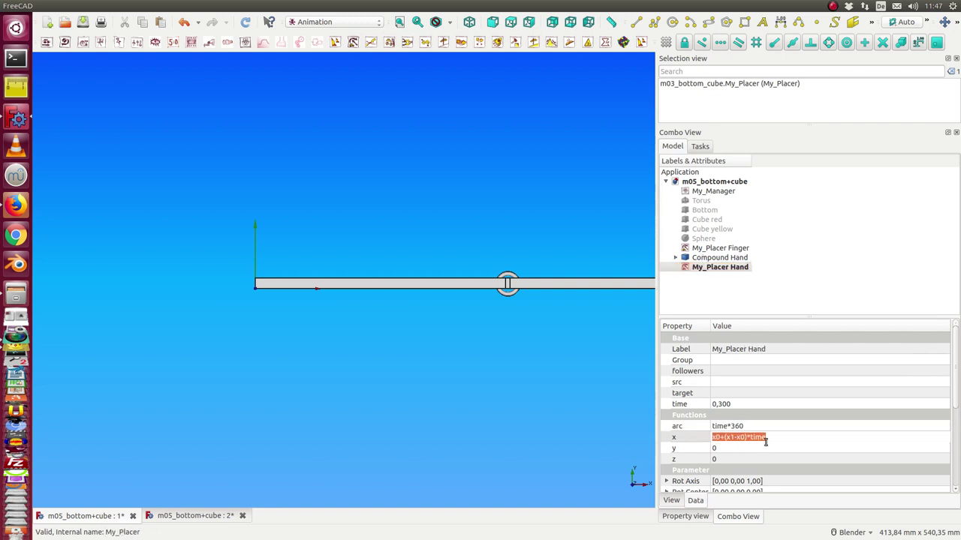
type("0")
key("Return")
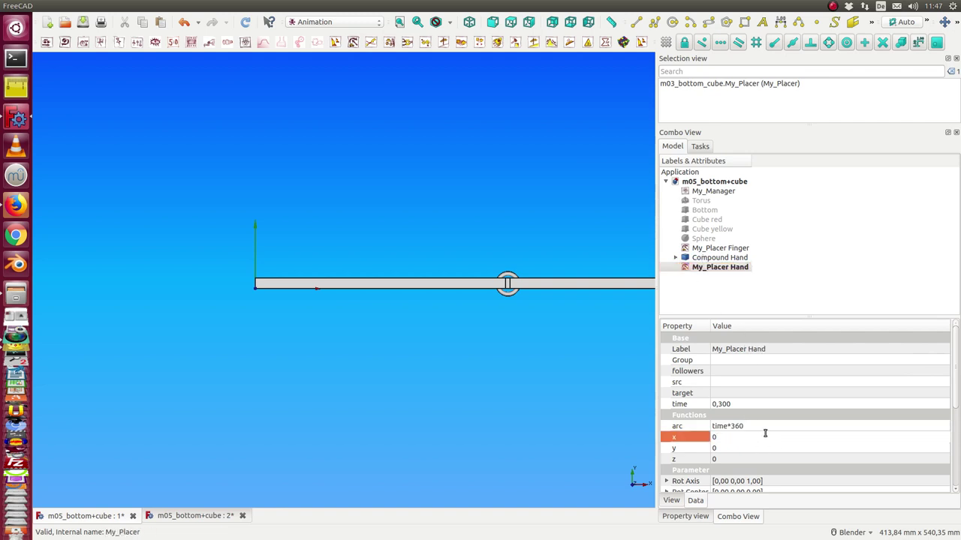
left_click(732, 395)
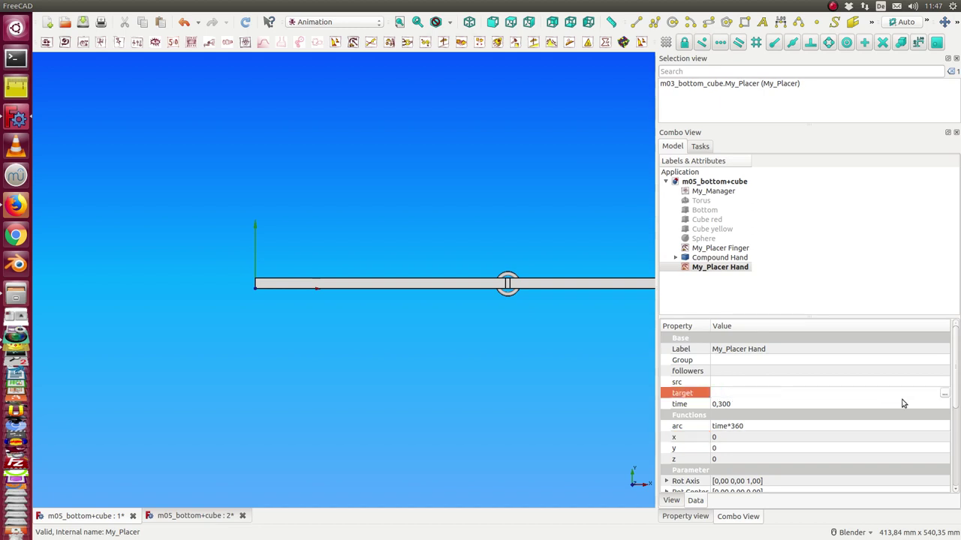
left_click(944, 395)
scroll(488, 259, "down", 2)
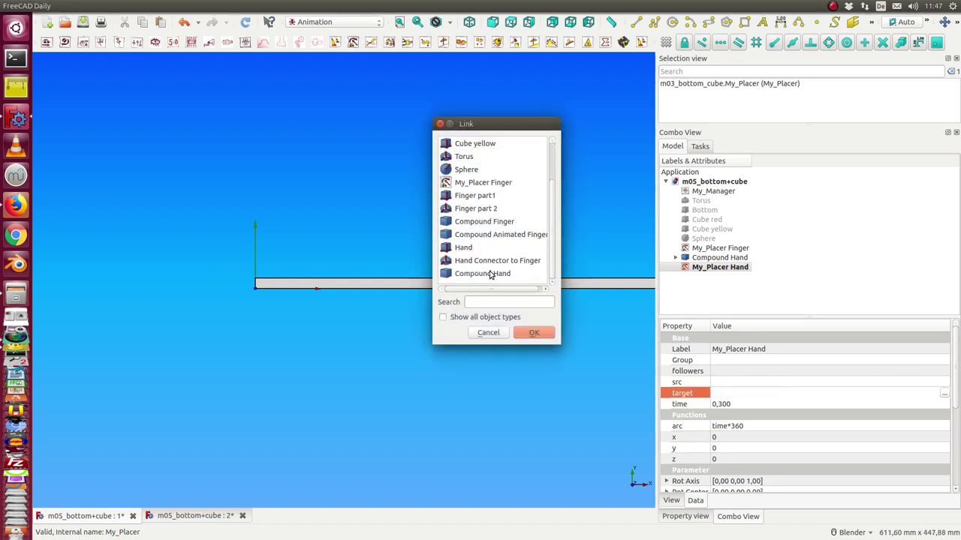
left_click(490, 273)
left_click(529, 333)
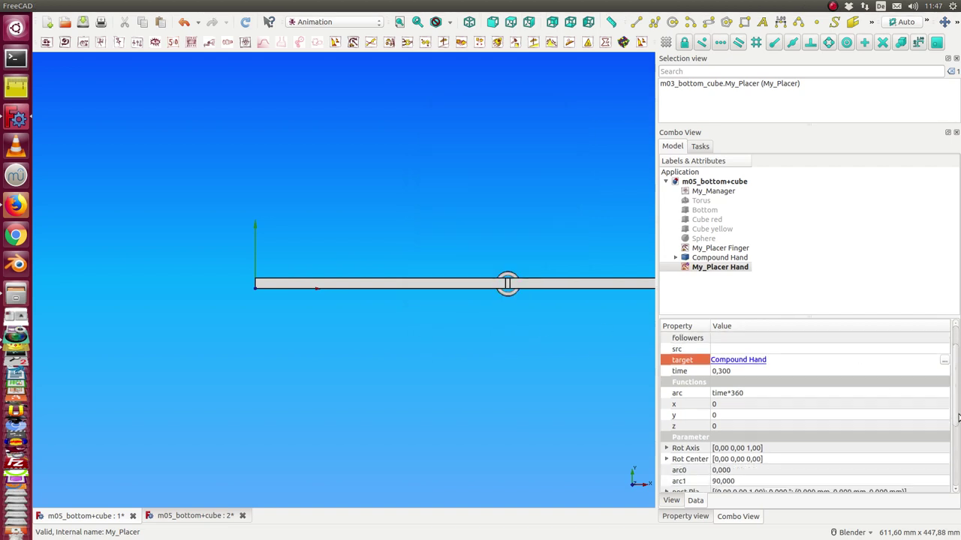
scroll(938, 417, "down", 1)
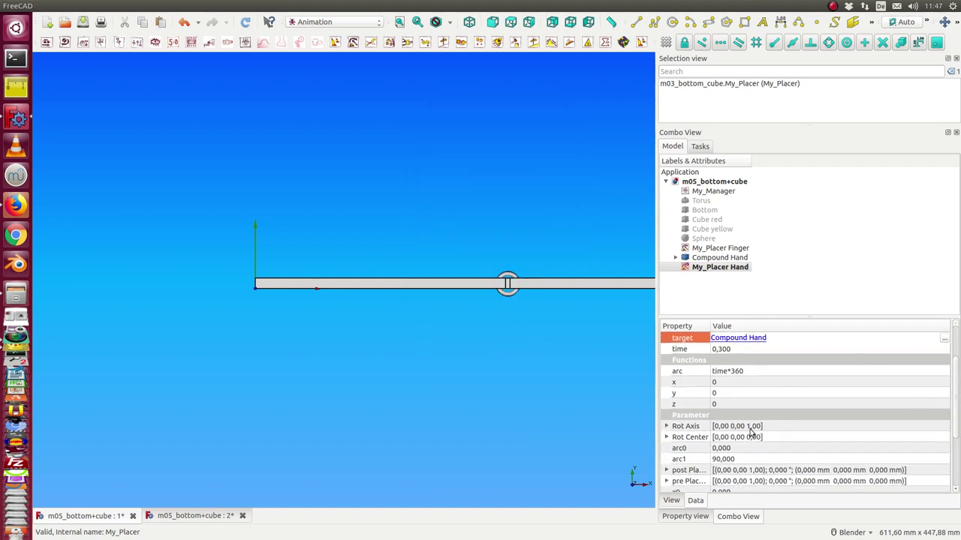
Open the control dialog of My_Placer Hand and turn its dial to 5 to rotate the hand.
double_click(704, 269)
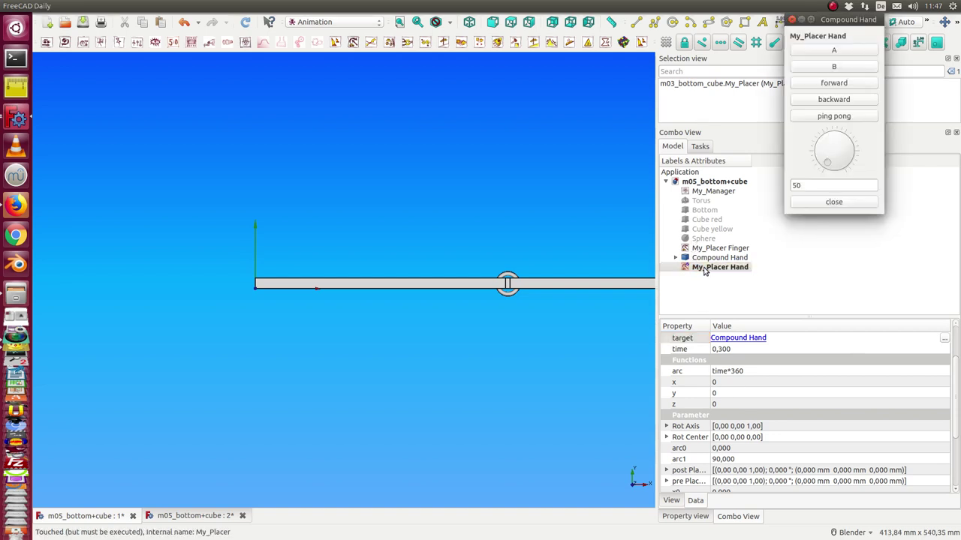
left_click(828, 165)
left_click_drag(828, 164, 825, 161)
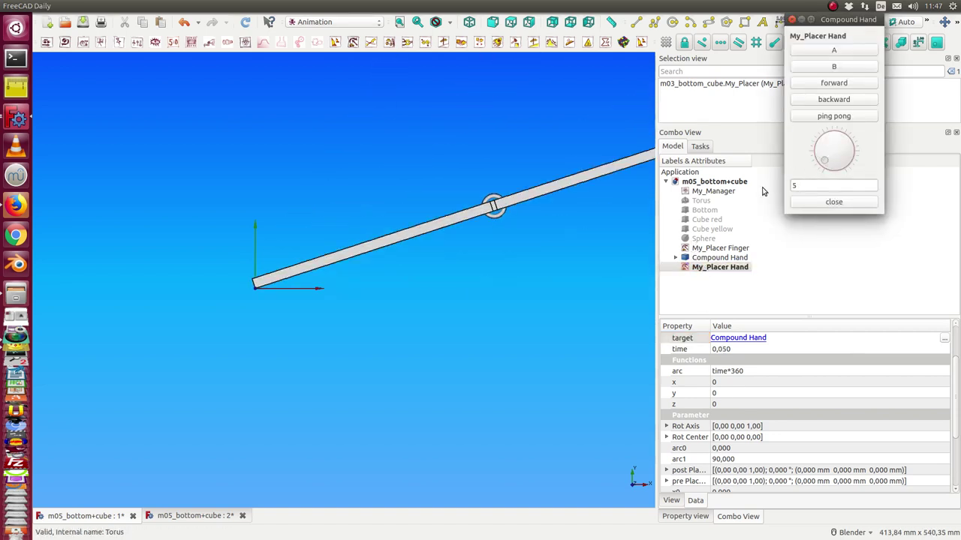
Open the control dialog of My_Placer Finger and turn its dial to 29 to rotate the finger.
double_click(717, 250)
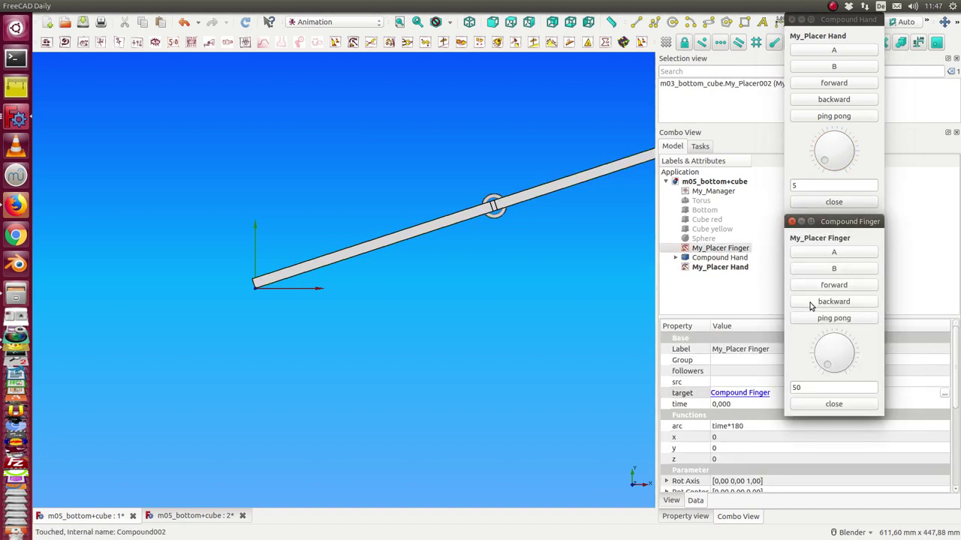
left_click(825, 363)
left_click_drag(824, 362, 711, 286)
Expand Compound Hand with its nested Compound Animated Finger and Compound Finger, and examine which parts it contains.
left_click(675, 257)
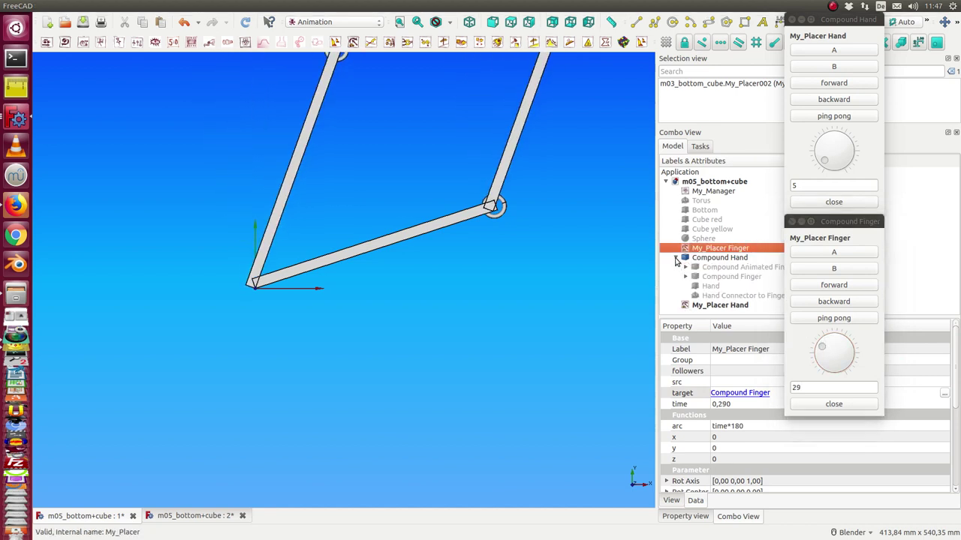
left_click(685, 276)
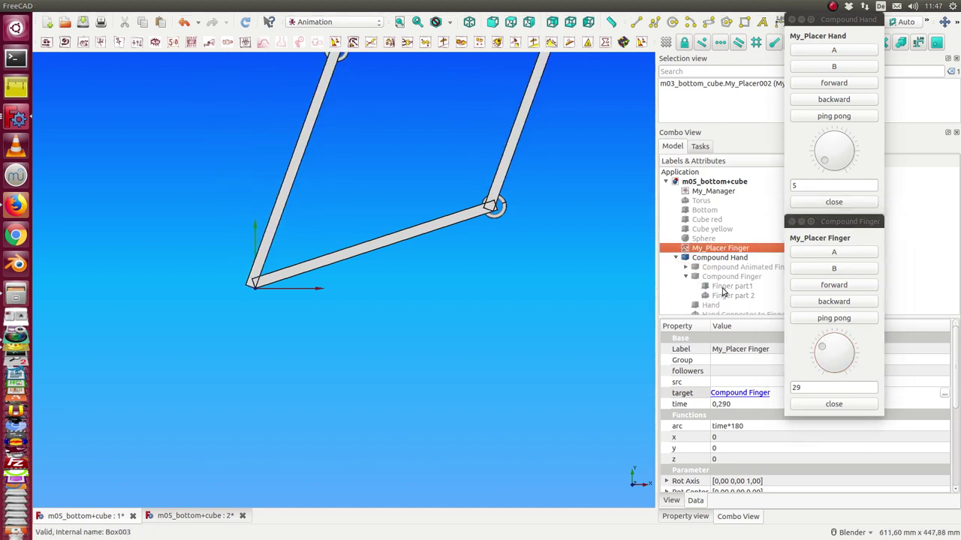
left_click(685, 268)
scroll(744, 282, "down", 1)
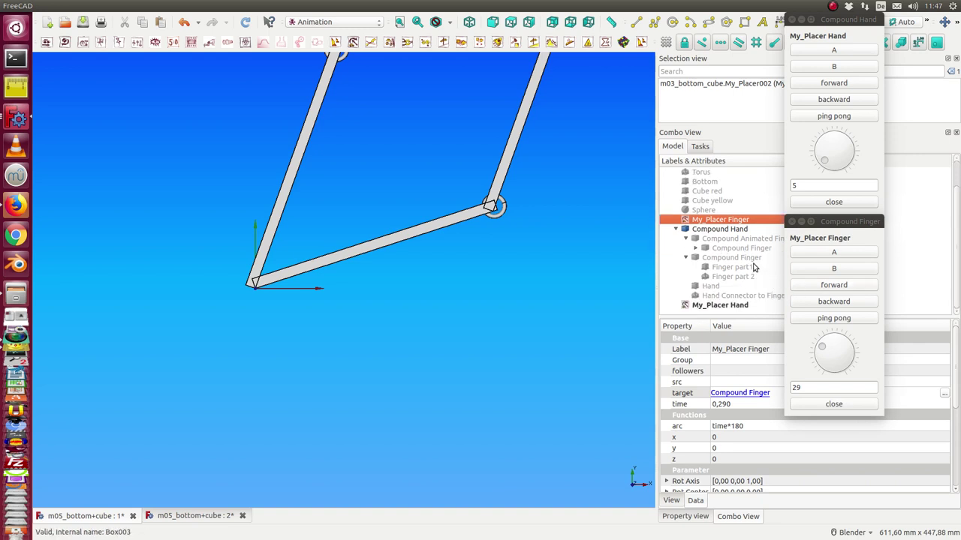
left_click(715, 230)
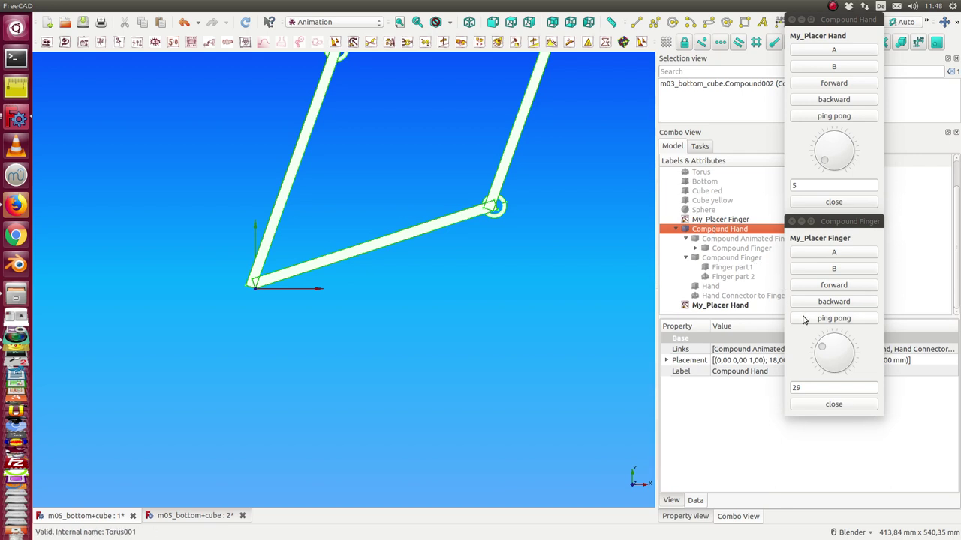
Turn the My_Placer Hand dial back to 0 and expand the Compound Finger nested in Compound Animated Finger.
left_click_drag(818, 159, 829, 168)
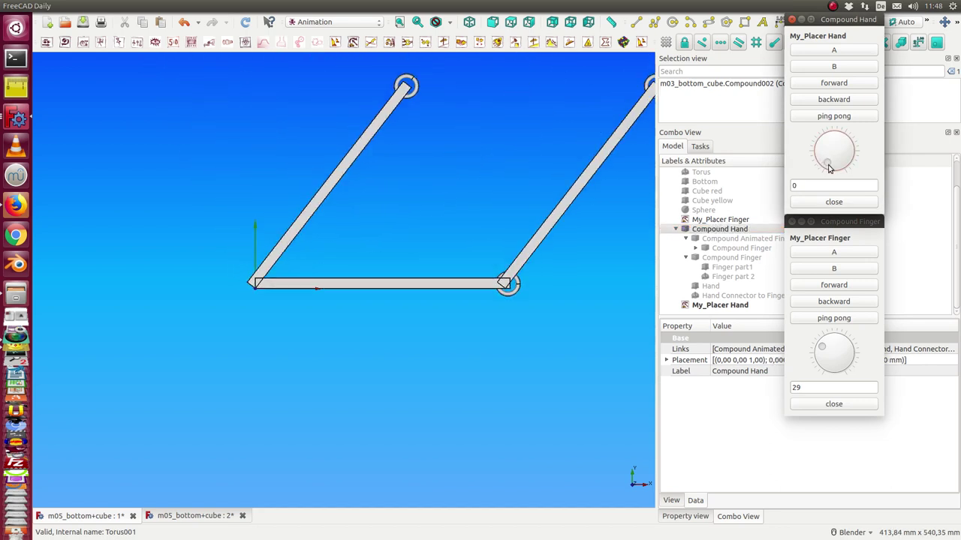
left_click(695, 249)
scroll(702, 281, "down", 1)
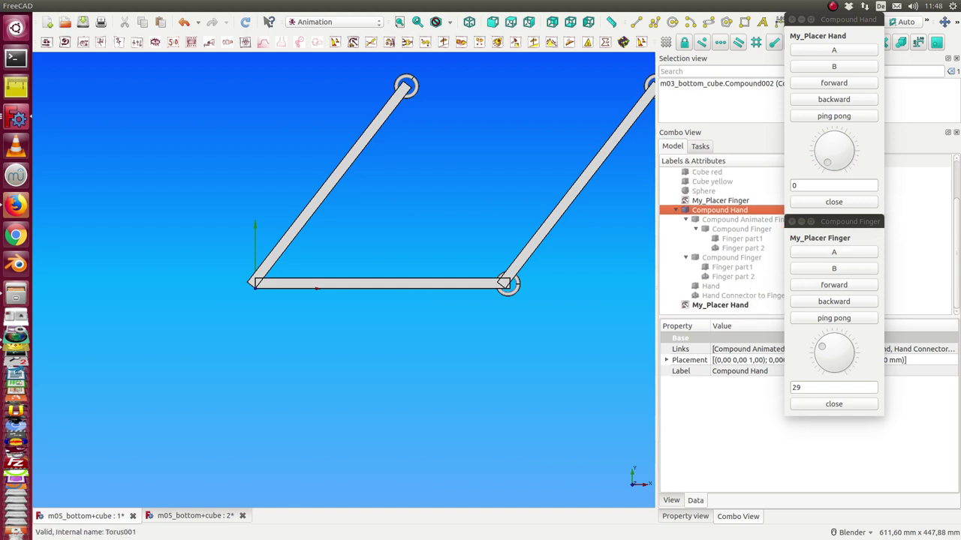
Remove the separate Compound Finger entry directly under Compound Hand from that compound.
left_click_drag(833, 222, 894, 246)
left_click(729, 257)
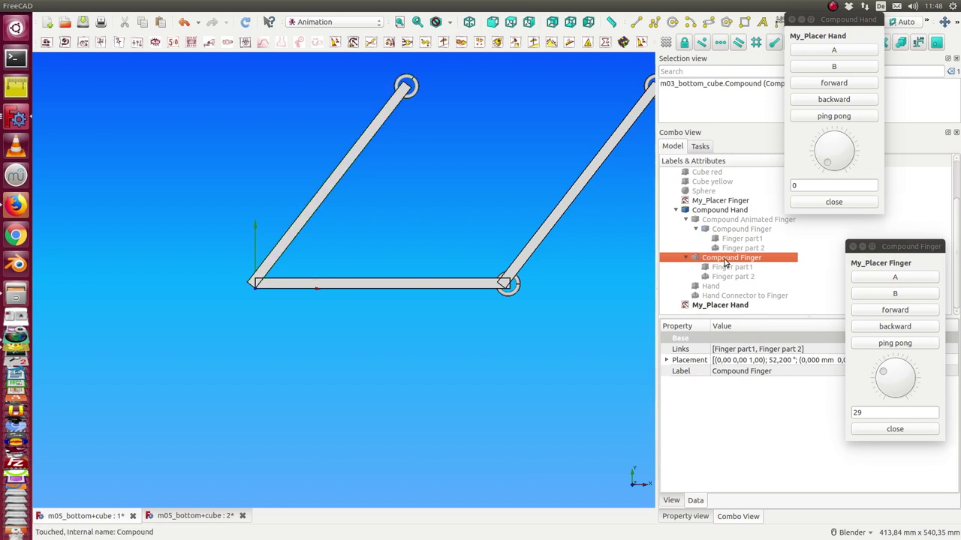
left_click(717, 210, "ctrl")
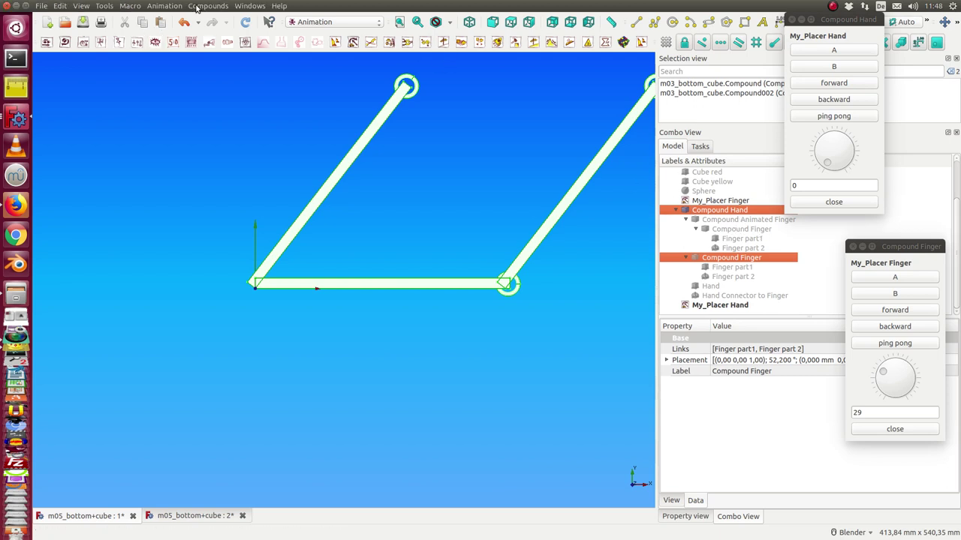
left_click(203, 6)
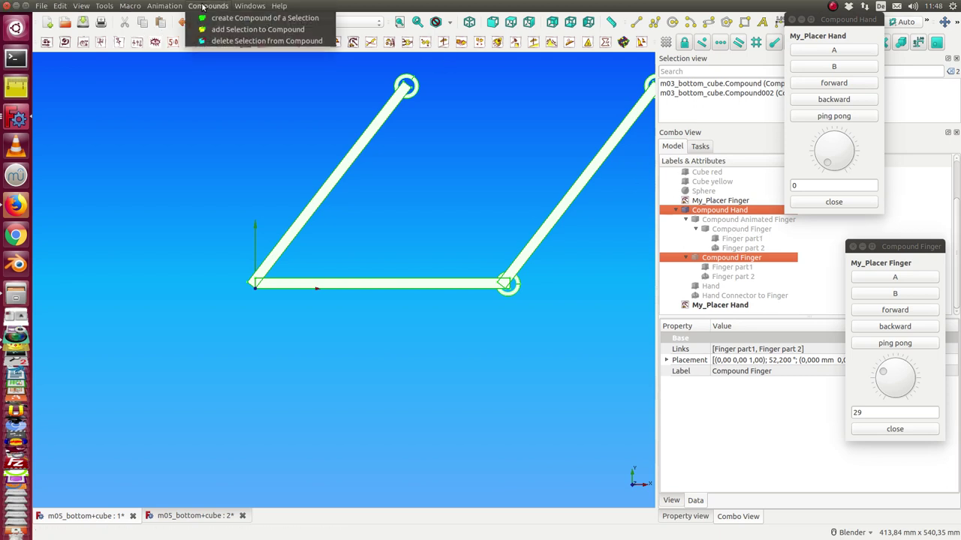
left_click(219, 41)
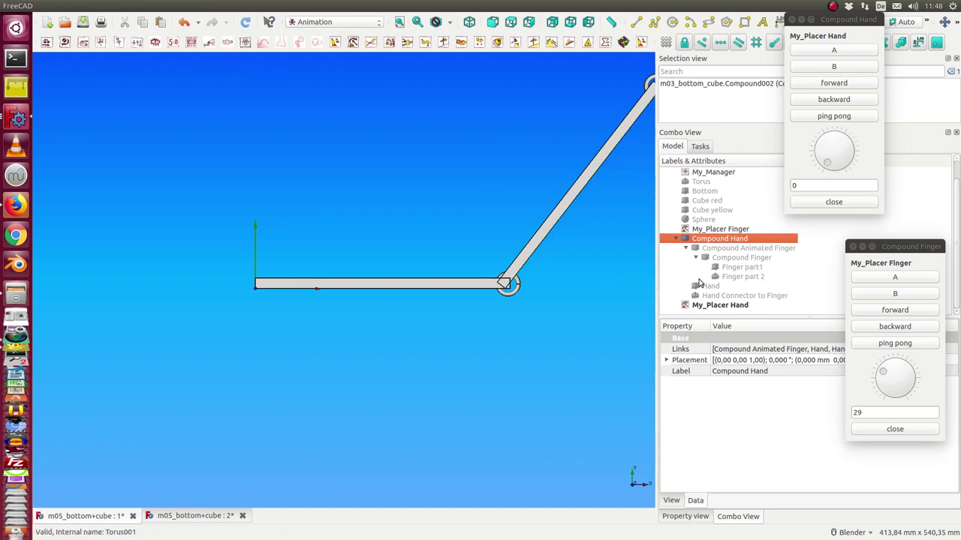
Test the joints by turning the My_Placer Hand dial to 3 and the My_Placer Finger dial to 7, and close both control dialogs.
left_click(825, 164)
left_click_drag(825, 164, 825, 162)
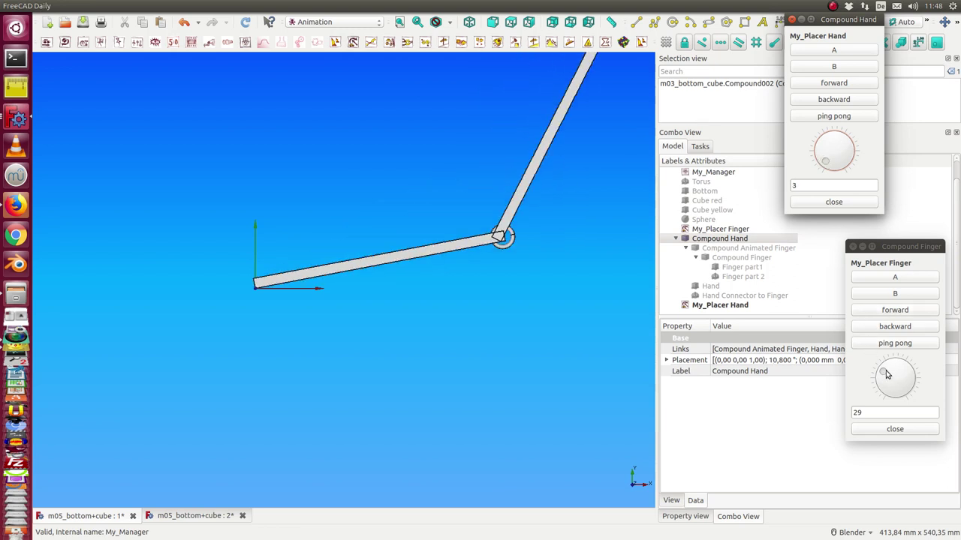
left_click_drag(886, 374, 730, 331)
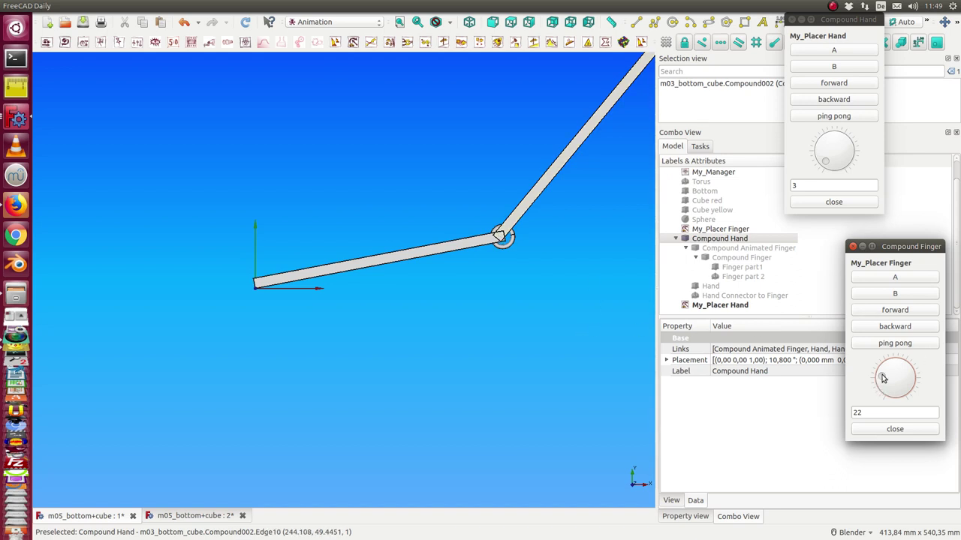
left_click_drag(884, 380, 852, 413)
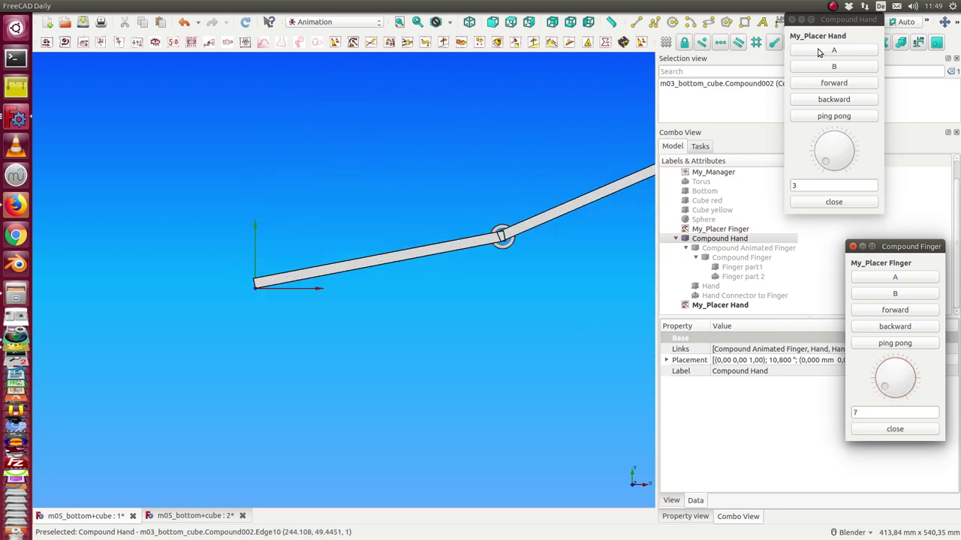
left_click(830, 204)
left_click(894, 430)
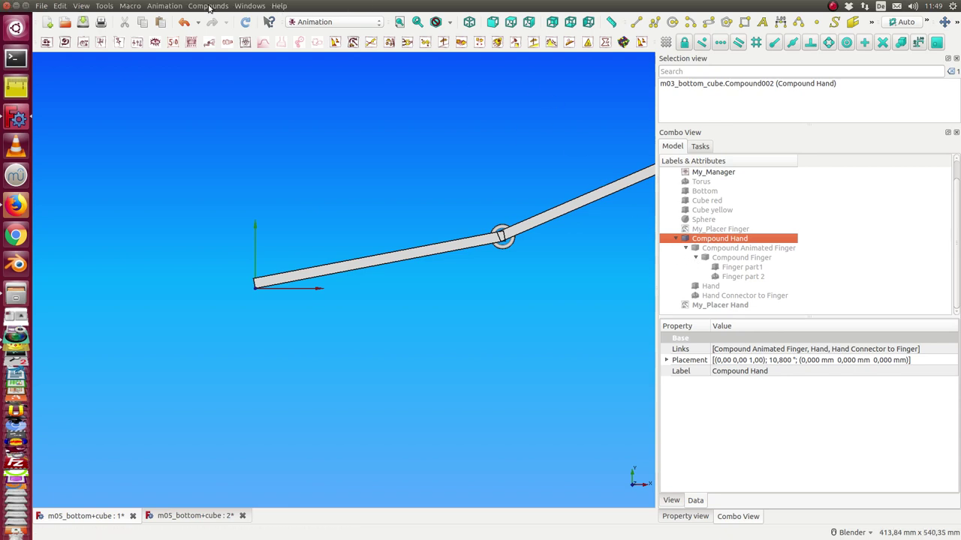
Wrap Compound Hand in a new compound and rename that compound to Compound animated Hand.
left_click(209, 7)
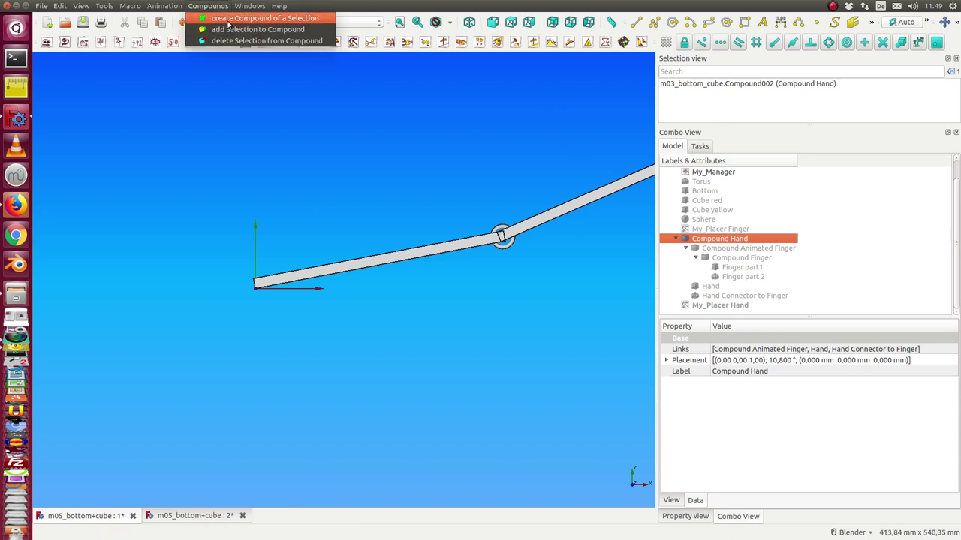
left_click(228, 20)
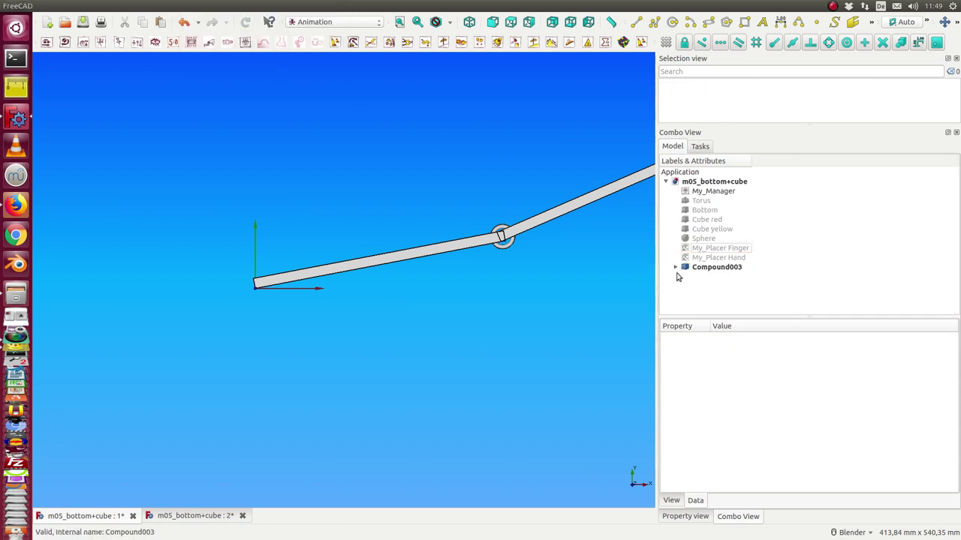
left_click(677, 268)
left_click(711, 267)
left_click(712, 267)
key("End")
key("BackSpace")
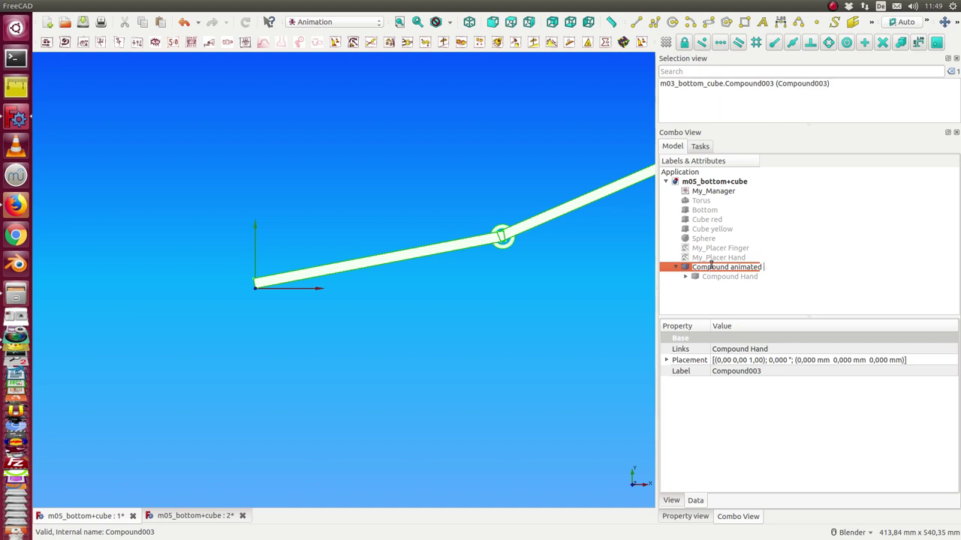
key("Return")
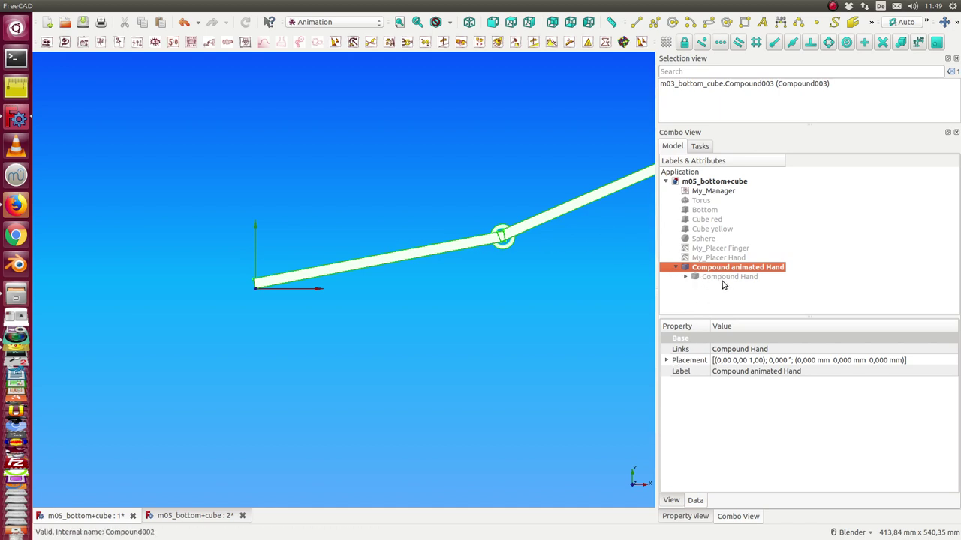
Return the My_Placer Finger and My_Placer Hand dials to 0 and close both control dialogs.
double_click(715, 251)
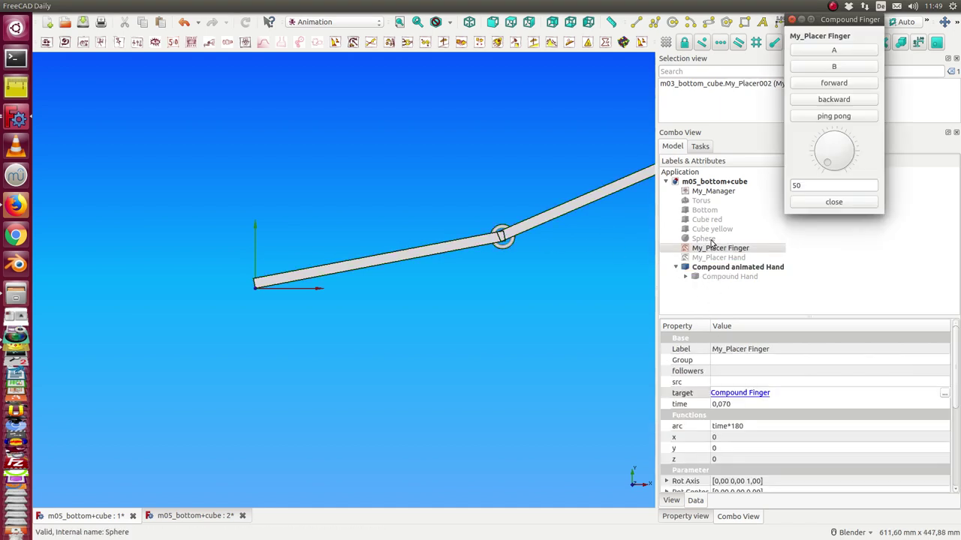
left_click(826, 164)
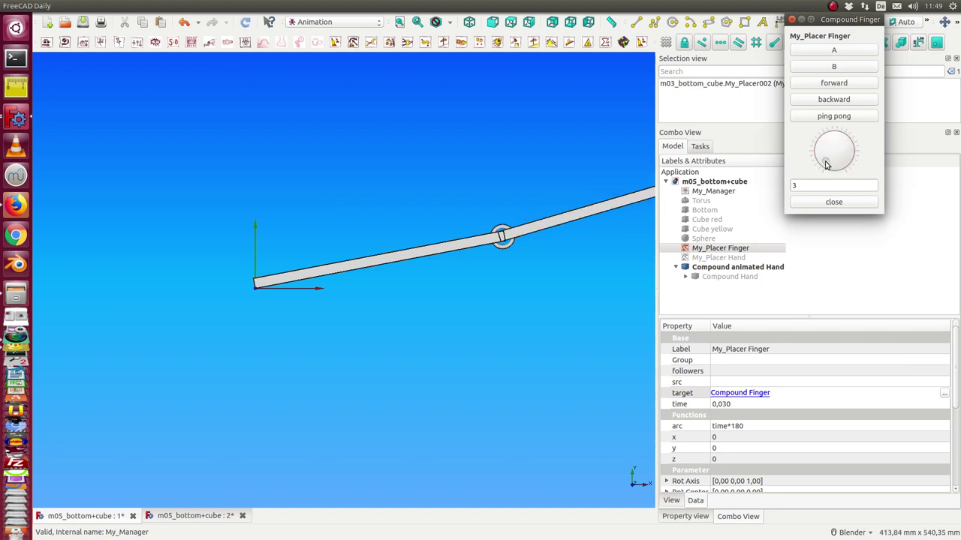
left_click_drag(825, 165, 827, 167)
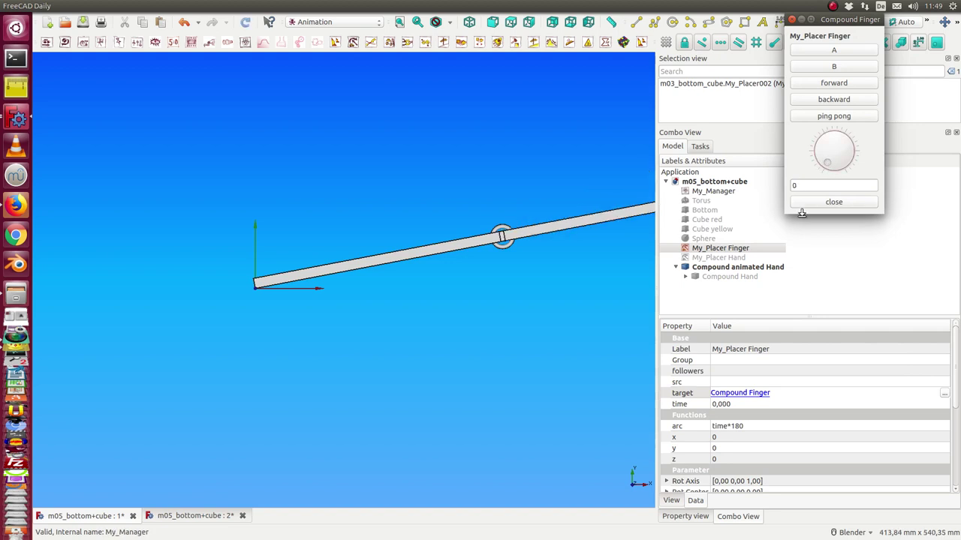
double_click(732, 259)
left_click_drag(828, 344, 828, 343)
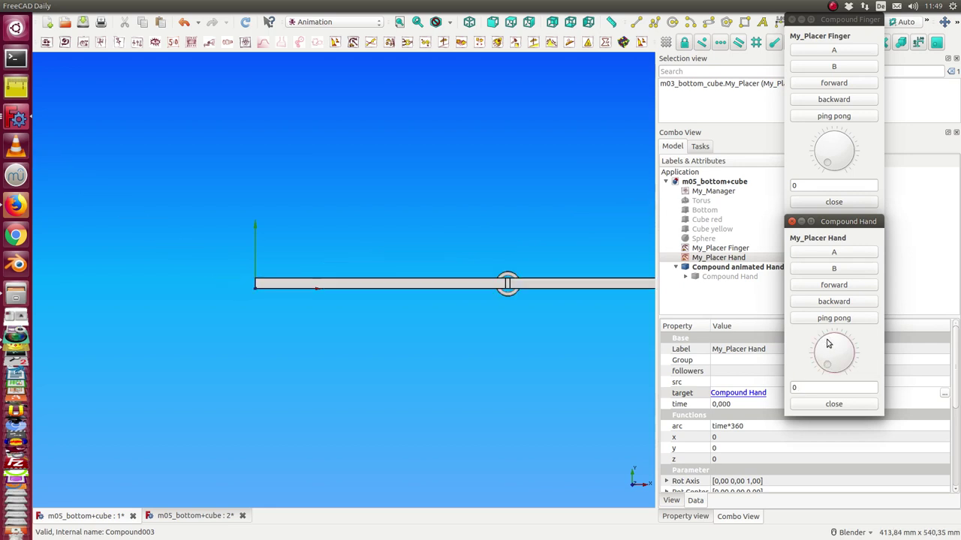
left_click(833, 405)
left_click(833, 202)
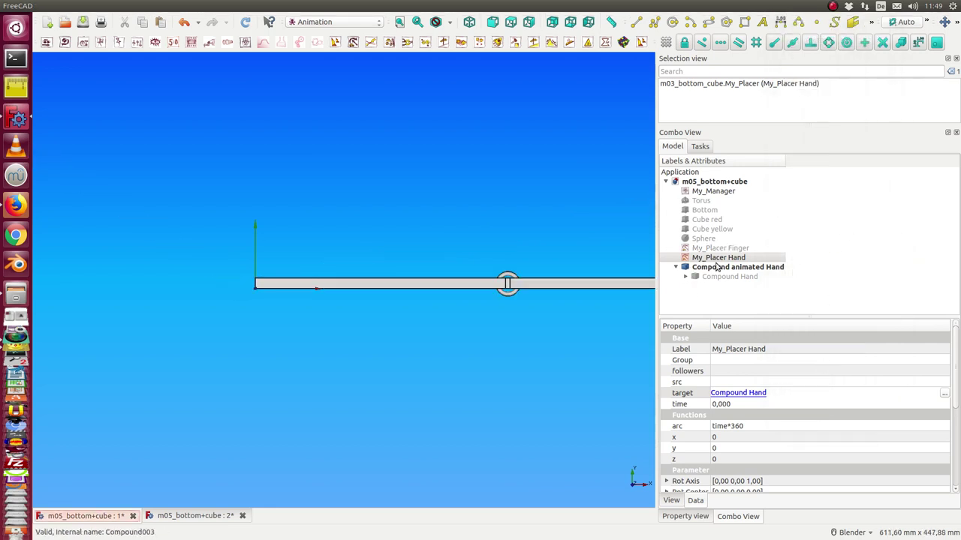
Collapse Compound animated Hand and duplicate the Bottom and Torus objects.
left_click(675, 268)
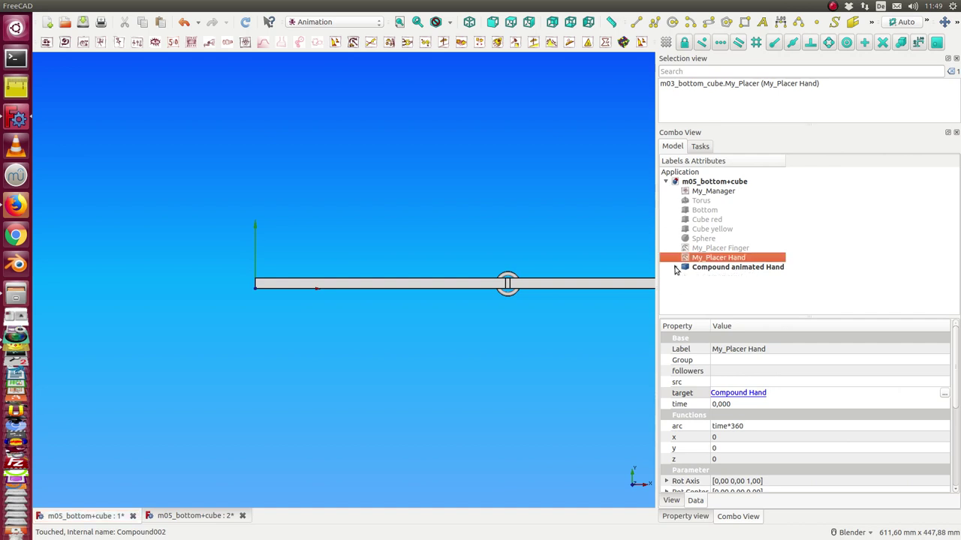
left_click(710, 210)
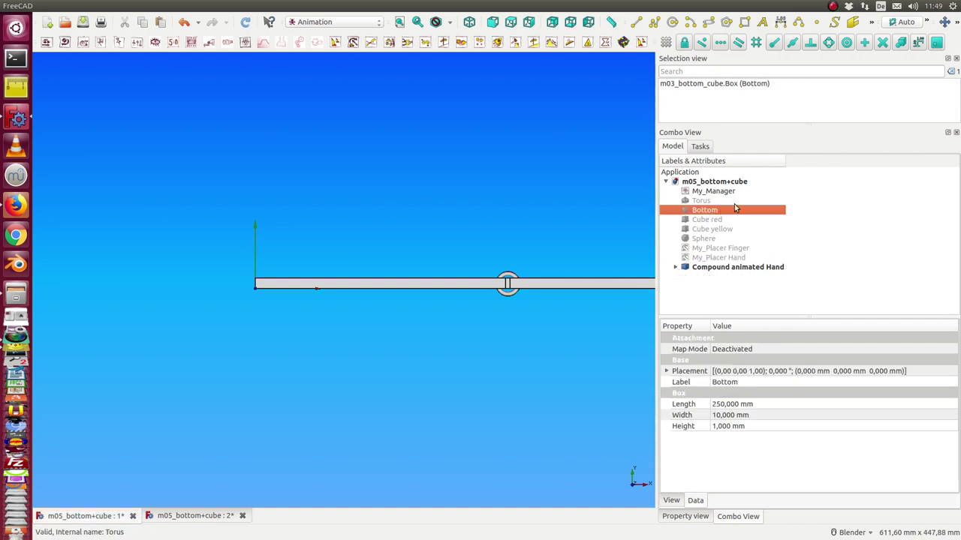
left_click(735, 203, "ctrl")
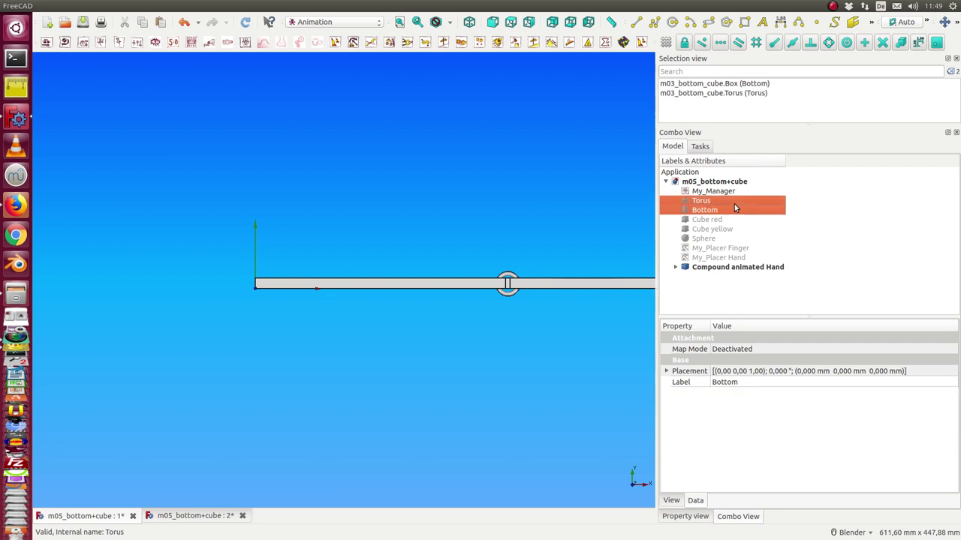
key("ctrl+v")
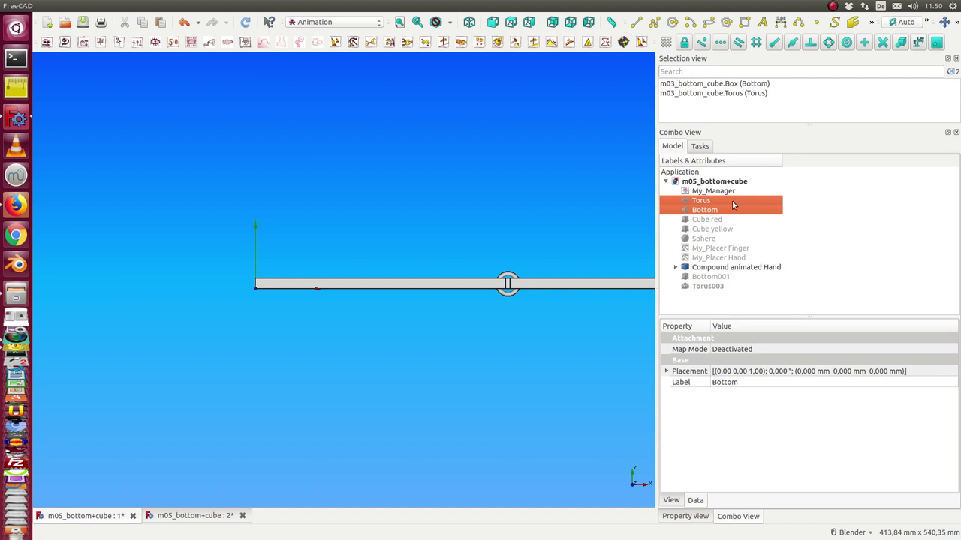
Rename the copied Bottom to Arm and the copied Torus to Arm Connector to Hand.
left_click(697, 277)
left_click(695, 277)
key("End")
key("BackSpace")
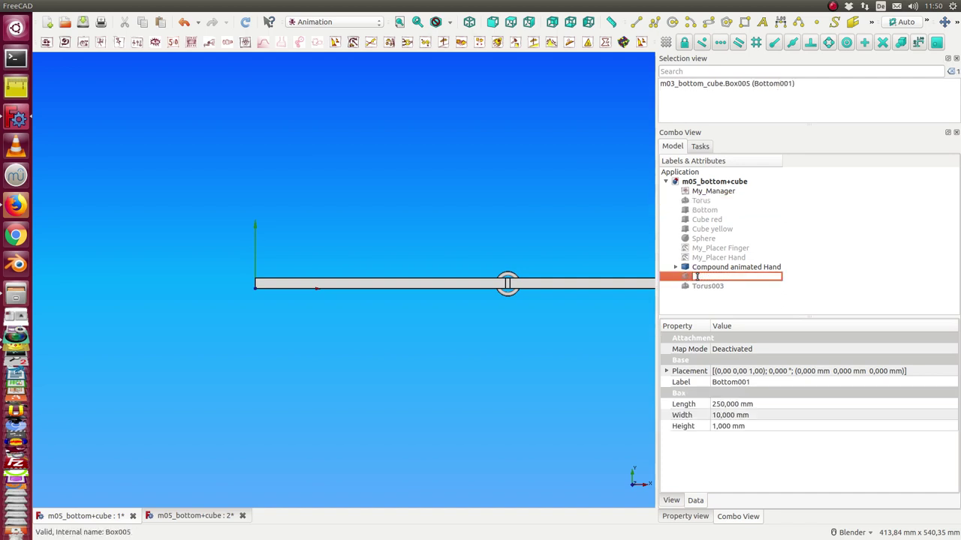
key("Return")
key("Down")
key("F2")
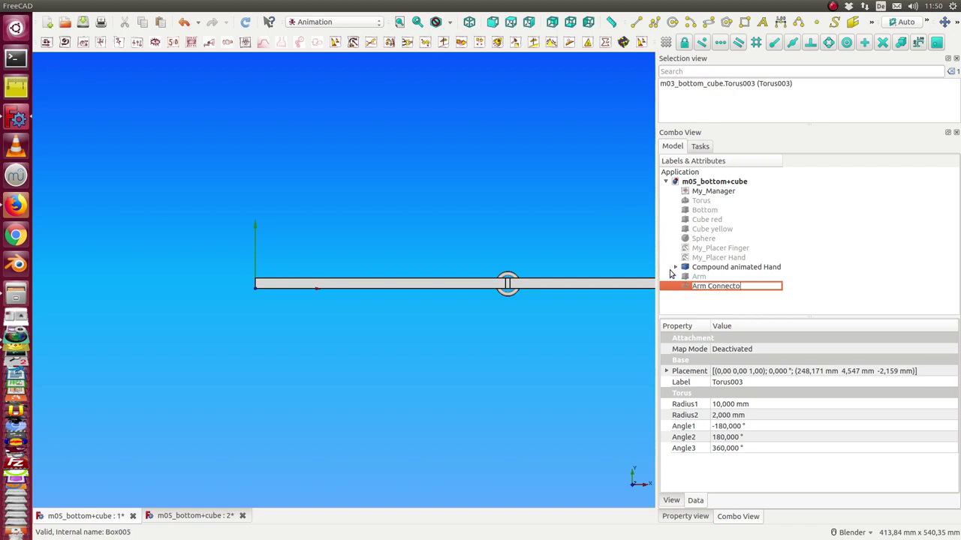
type("Arm Connector to Hand")
key("Return")
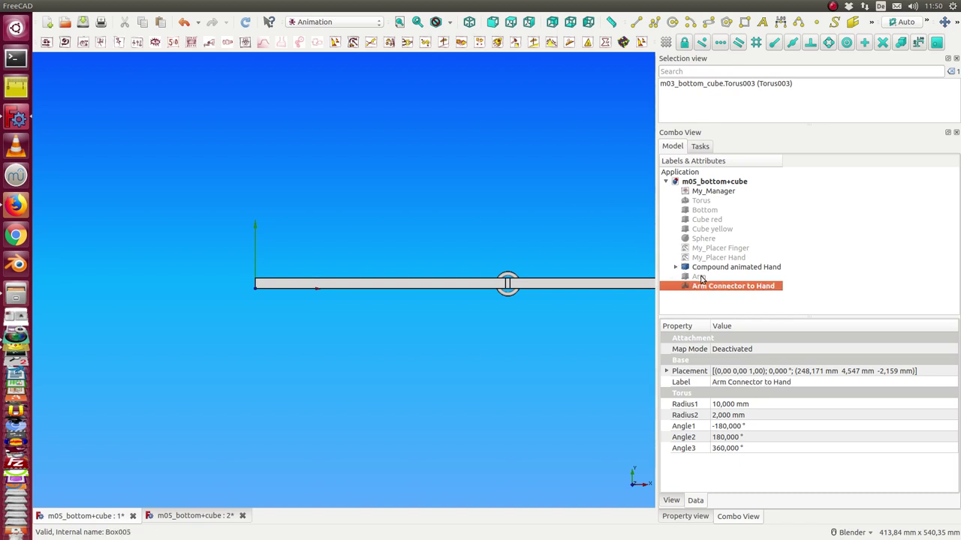
Show the arm parts and move Compound animated Hand 248.375 mm along X to the arm's far end.
left_click(703, 277)
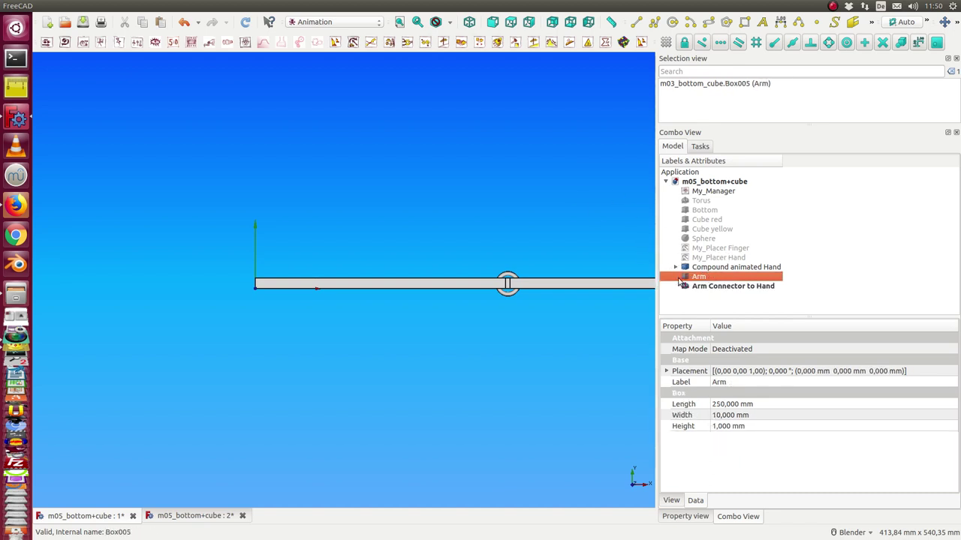
scroll(496, 323, "down", 4)
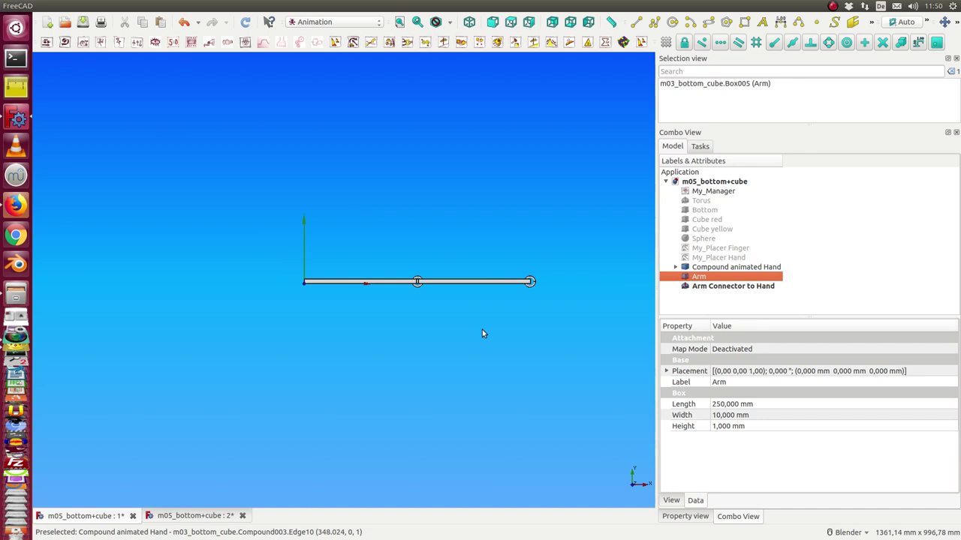
left_click(708, 268)
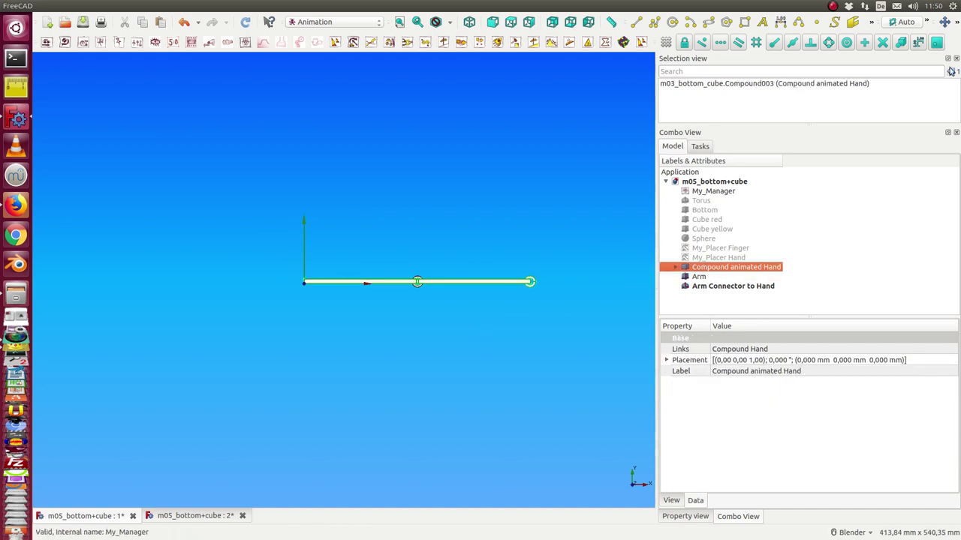
left_click(945, 22)
left_click(371, 282)
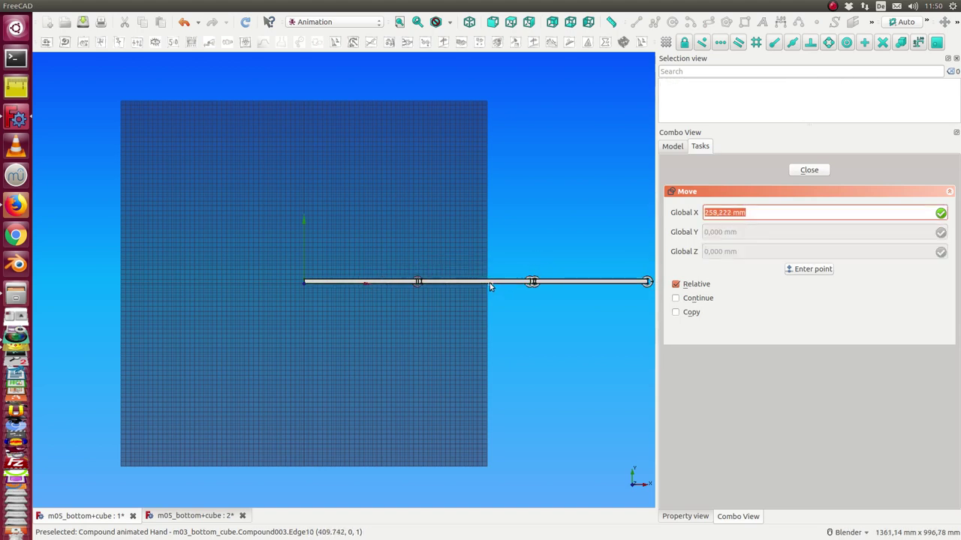
key("x")
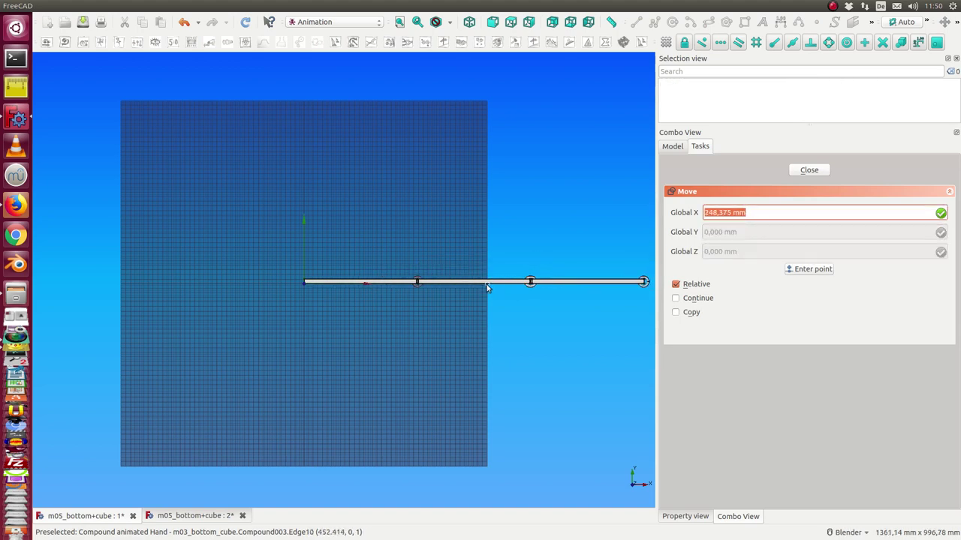
left_click(487, 287)
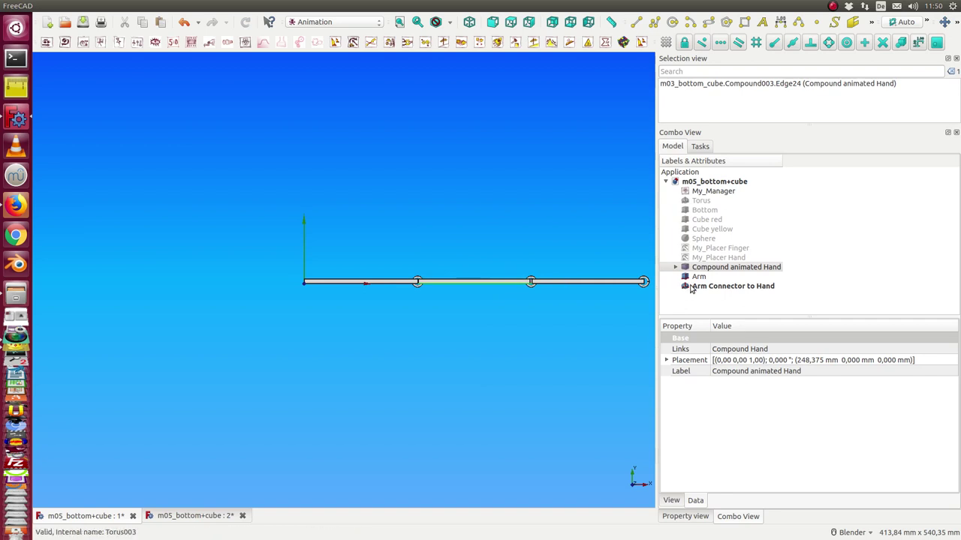
Create a compound from Compound animated Hand, Arm and Arm Connector to Hand, and expand it in the model tree.
left_click(700, 268)
key("space")
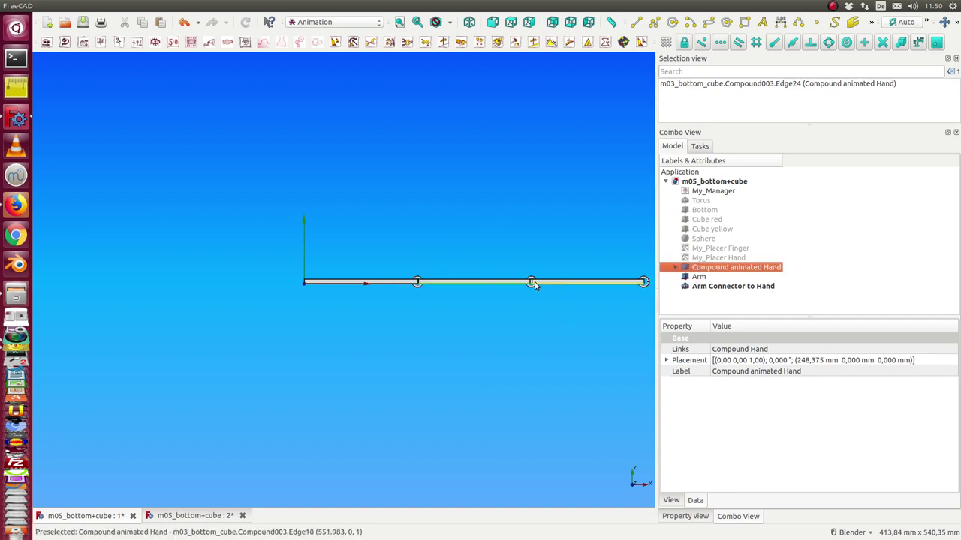
left_click(698, 277, "ctrl")
left_click(706, 287, "ctrl")
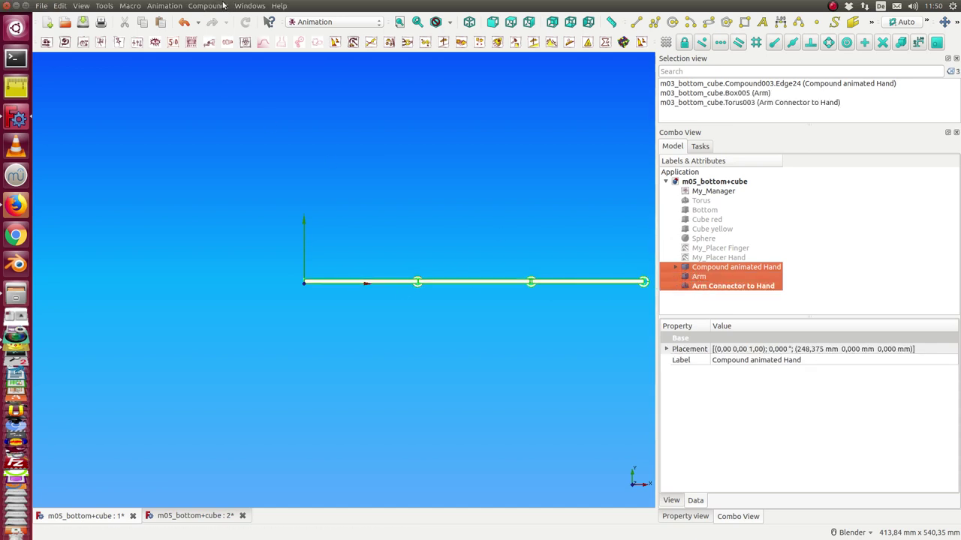
left_click(204, 7)
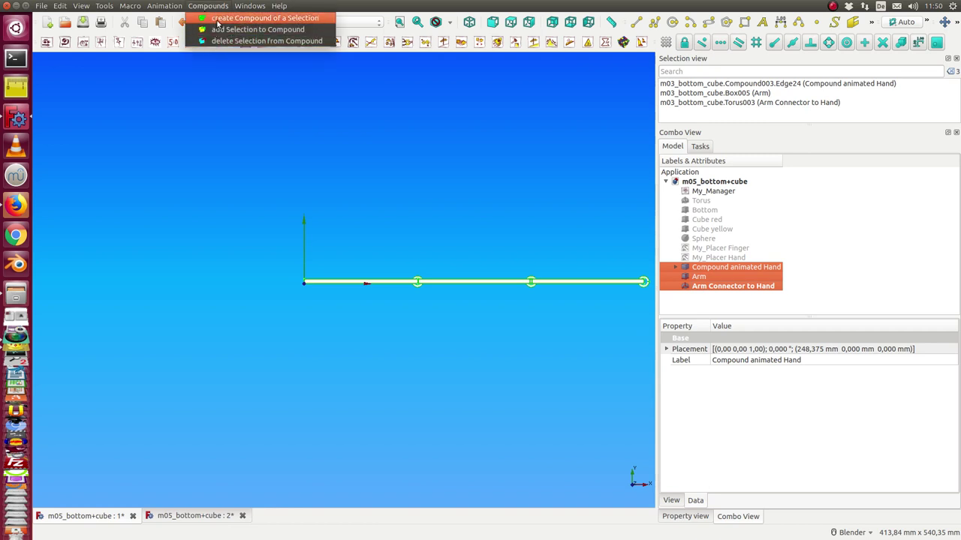
left_click(218, 20)
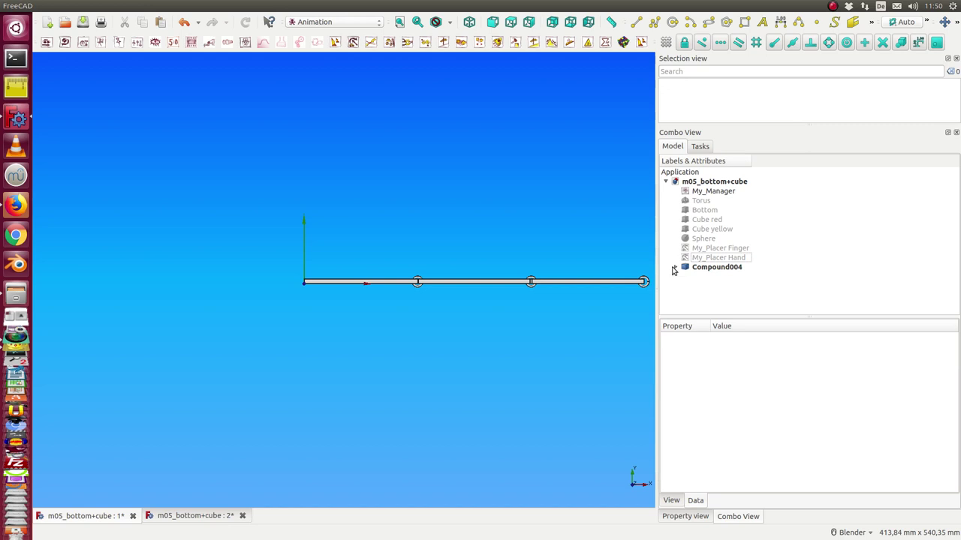
left_click(675, 267)
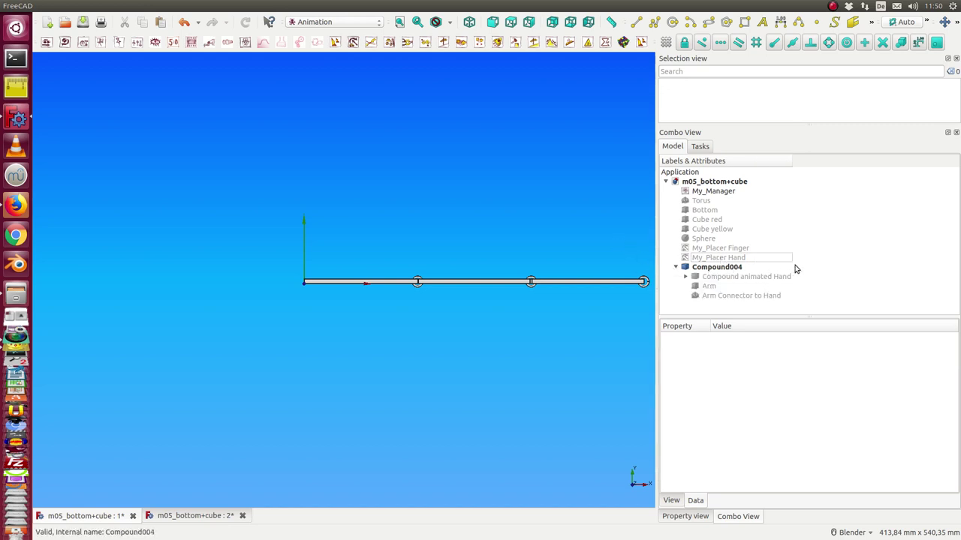
Add a new placer and rename it to My_Placer Arm.
left_click(353, 43)
left_click(715, 305)
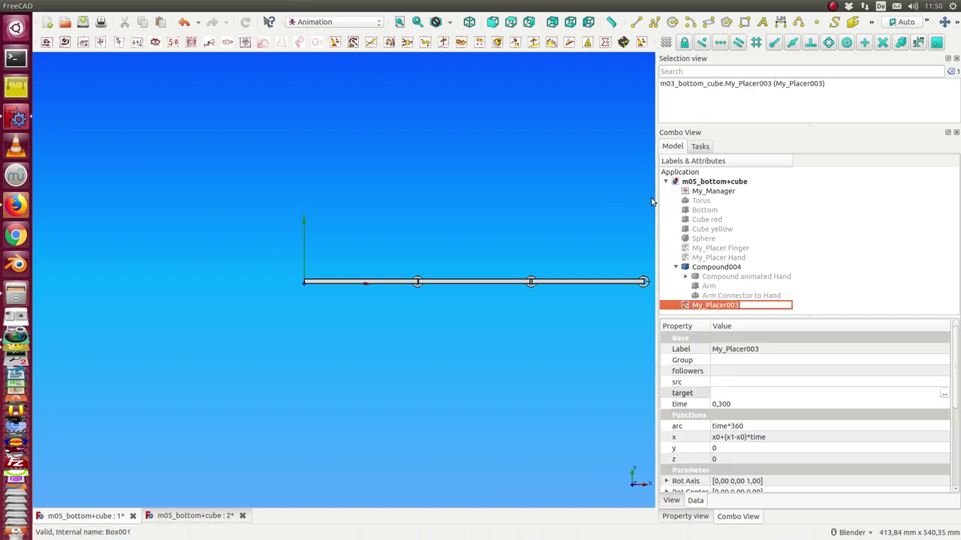
key("End")
type("Arm")
key("Return")
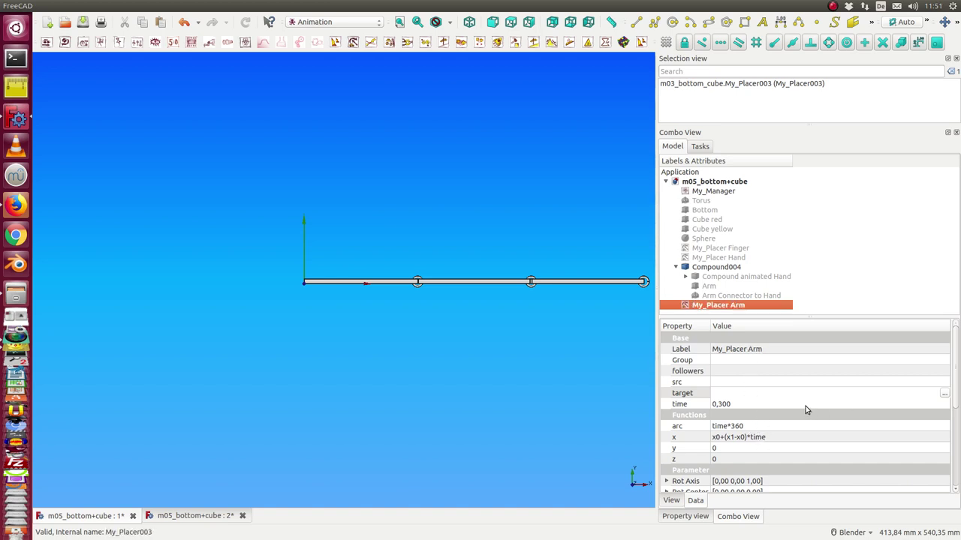
Set the x function of My_Placer Arm to 0.
left_click(771, 429)
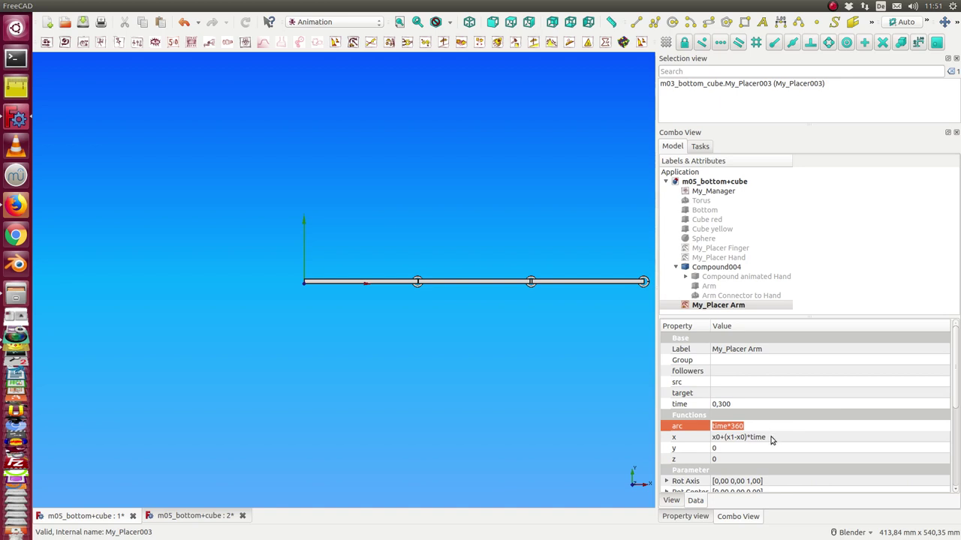
left_click(780, 441)
type("0")
key("Return")
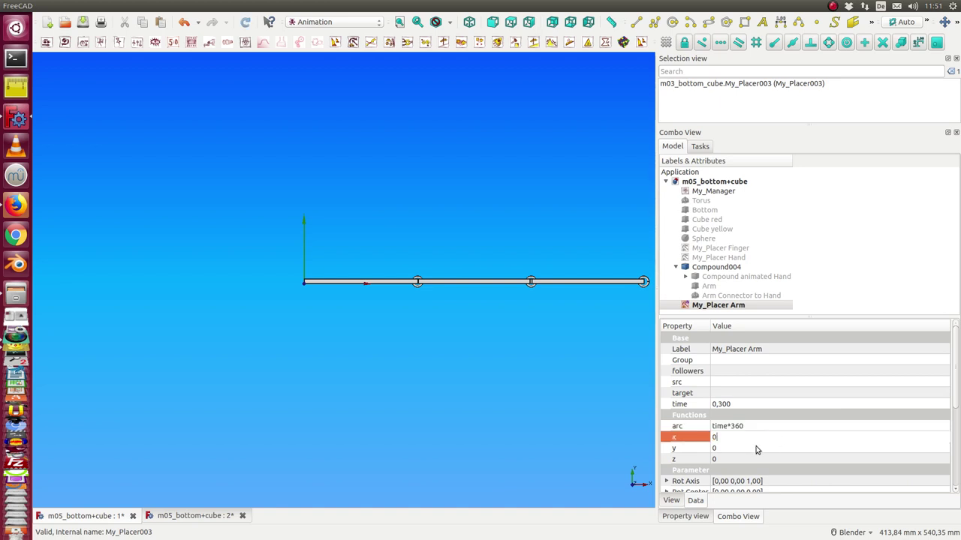
Set the rotation axis of My_Placer Arm to y 1 and z 0, and open its control dialog.
left_click_drag(956, 405, 956, 446)
left_click(666, 404)
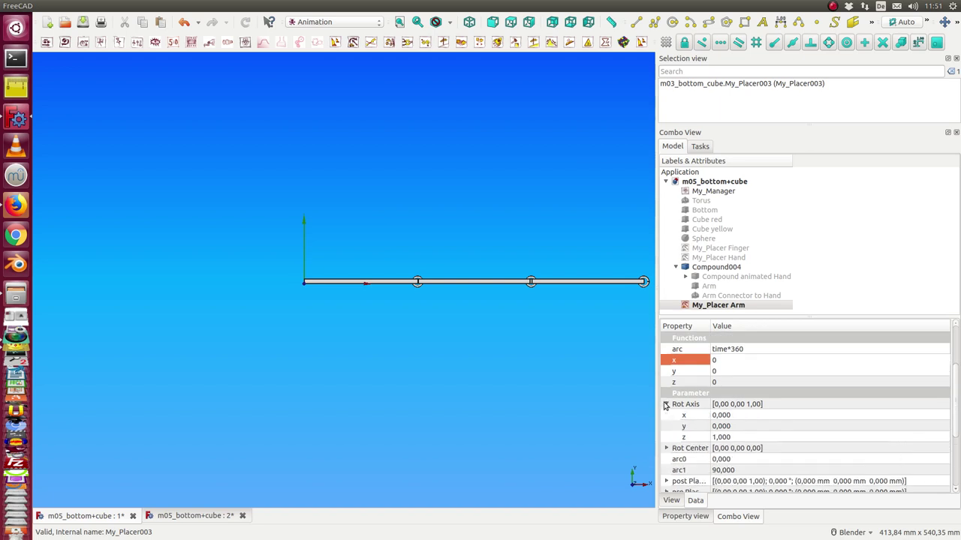
left_click(748, 428)
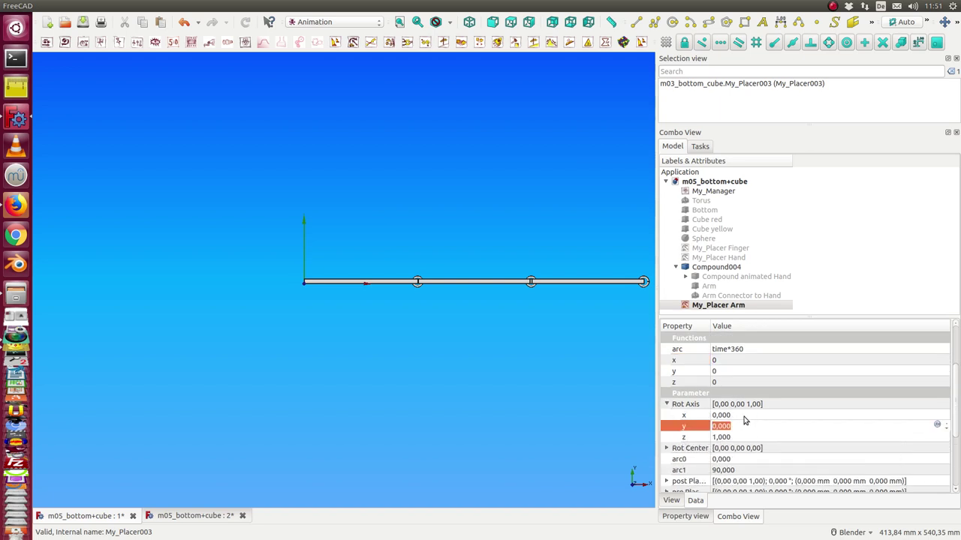
type("1")
left_click(744, 441)
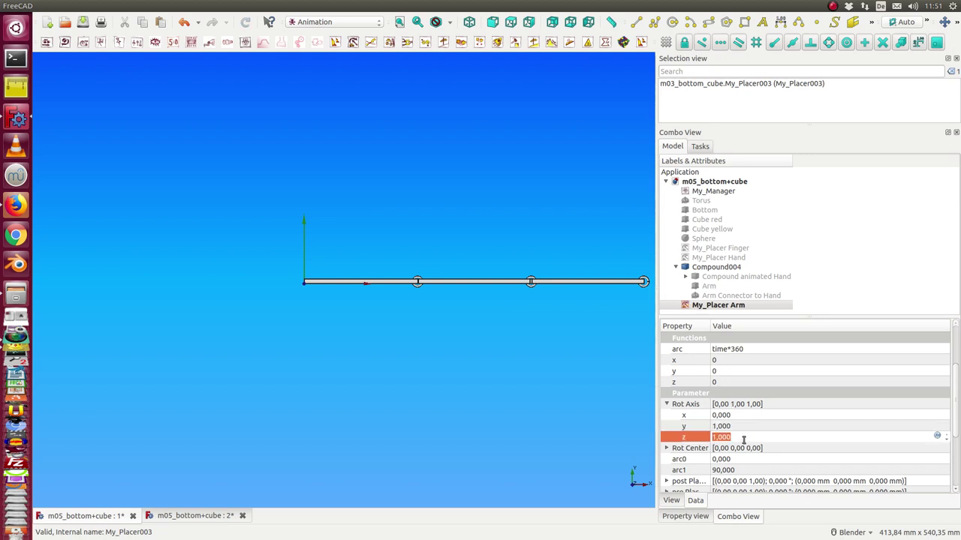
type("0")
key("Return")
double_click(721, 306)
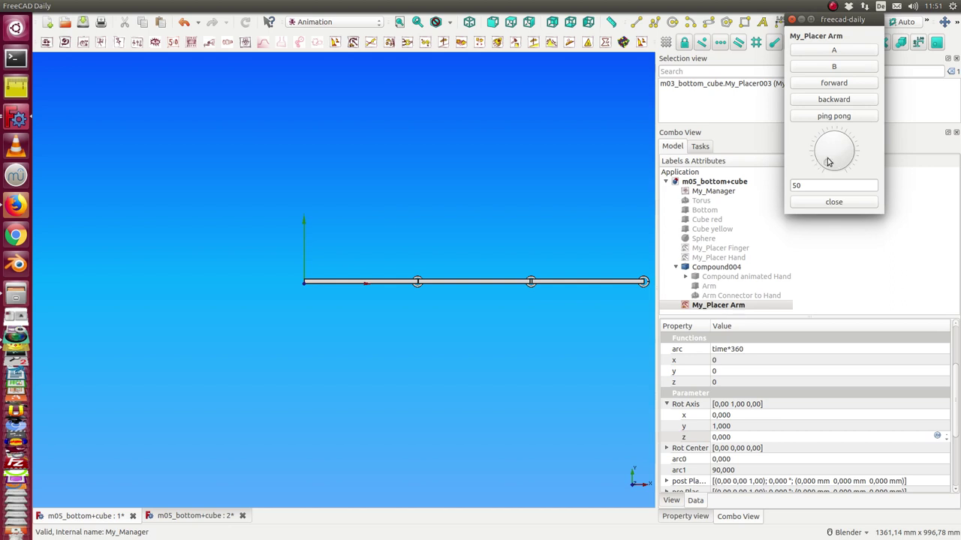
Turn the My_Placer Arm dial to 16 and link the placer's target to Compound004.
left_click_drag(828, 162, 821, 154)
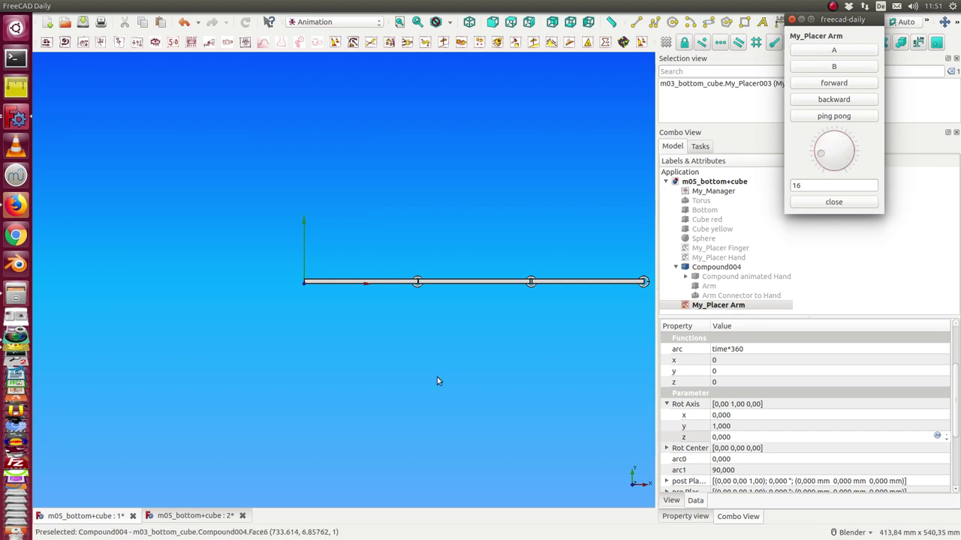
middle_click_drag(421, 375, 346, 248)
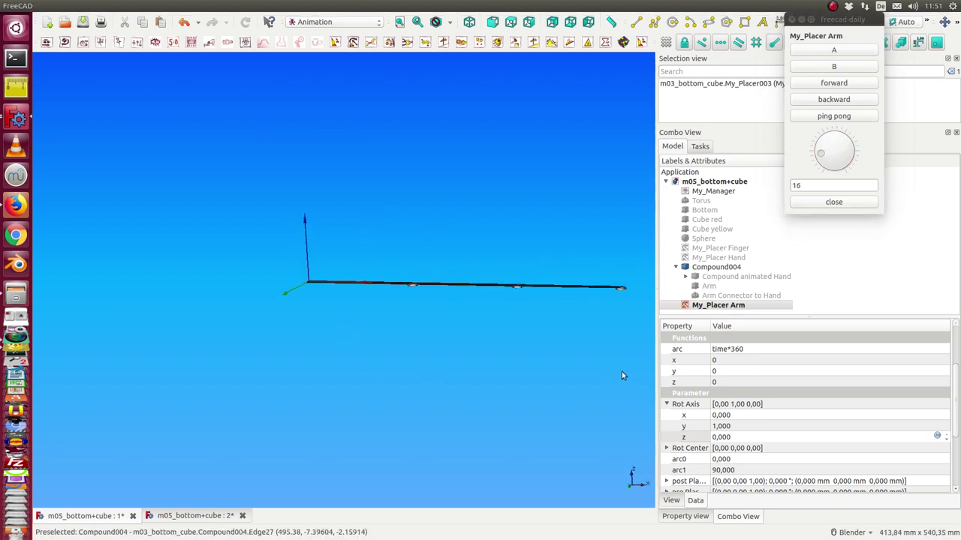
scroll(687, 394, "up", 3)
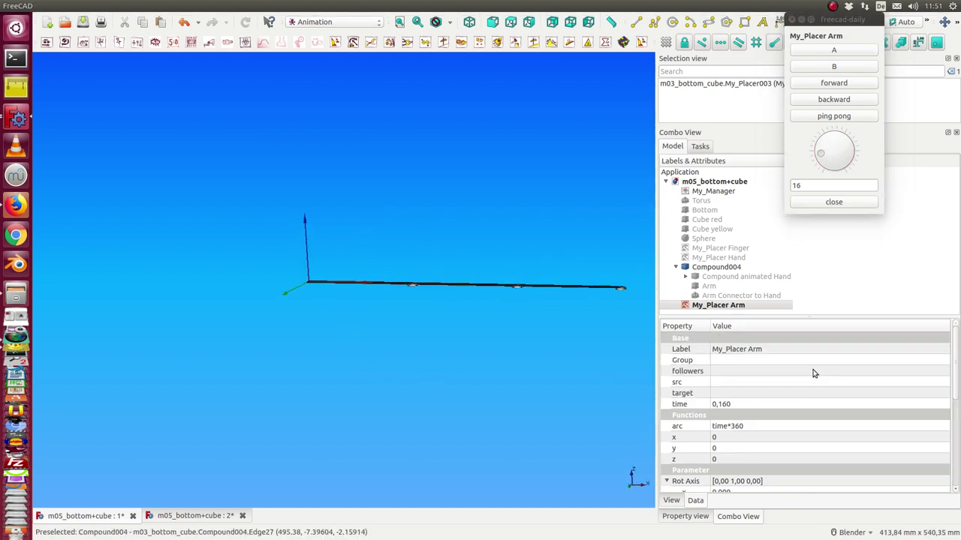
left_click(928, 396)
left_click(944, 397)
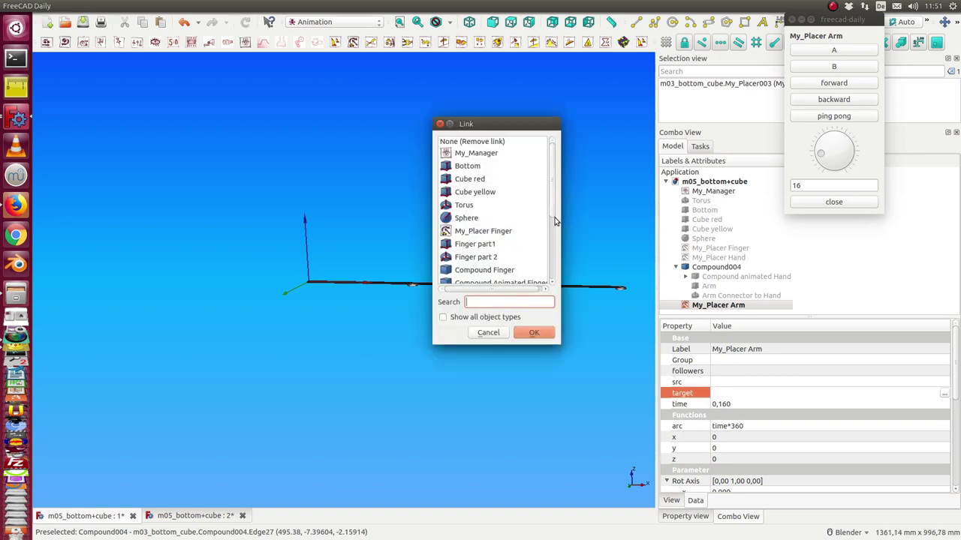
left_click_drag(553, 217, 552, 264)
scroll(488, 267, "down", 1)
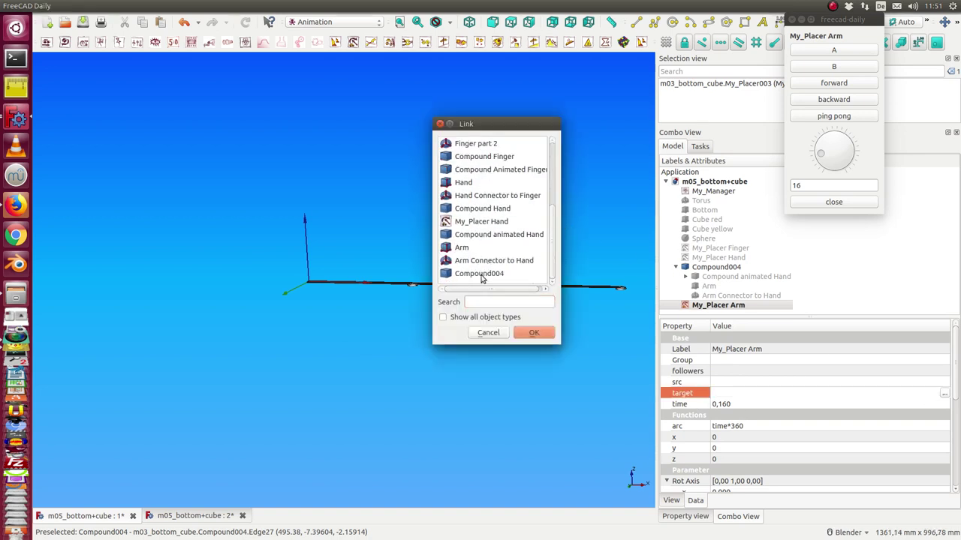
left_click(482, 277)
left_click(529, 333)
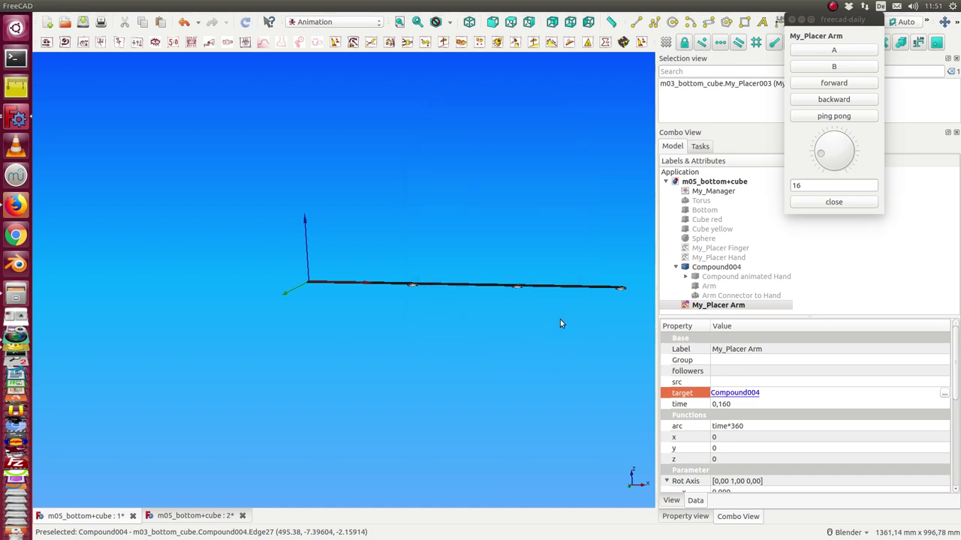
Rename Compound004 to Compound Arm.
left_click(719, 268)
left_click(740, 268)
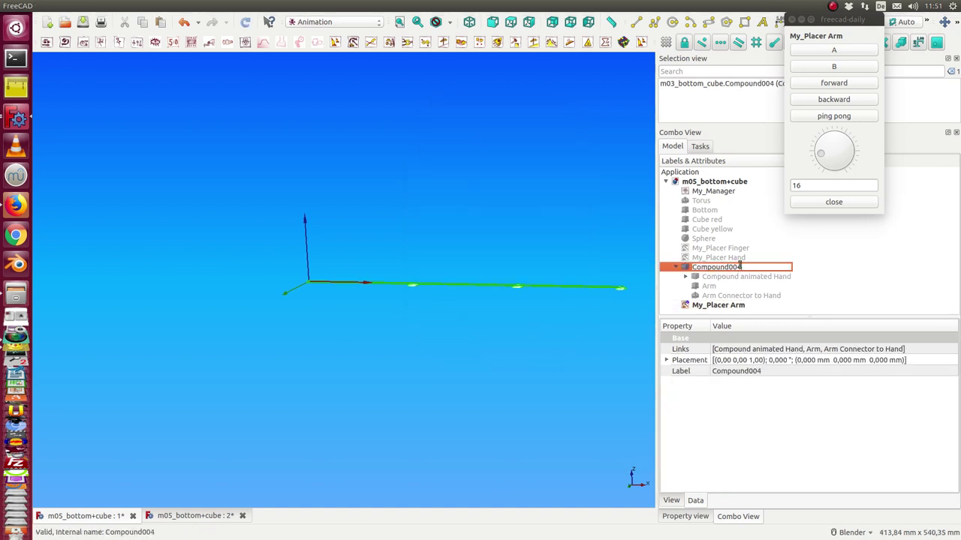
type("Arm")
key("Return")
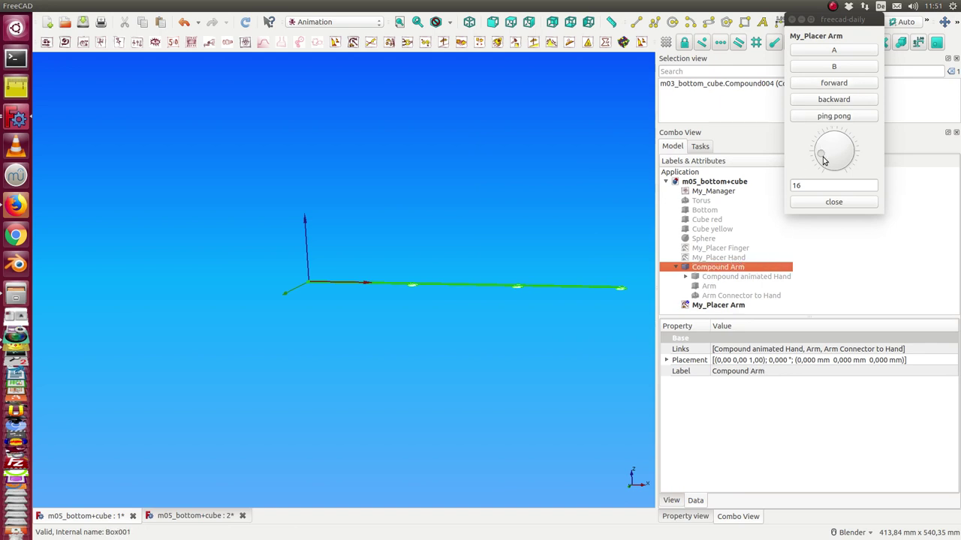
Turn the My_Placer Arm dial to 9, then open the My_Placer Finger control dialog and set its dial to 39.
mouse_move(823, 160)
left_mouse_down()
mouse_move(819, 166)
mouse_move(821, 159)
left_mouse_up()
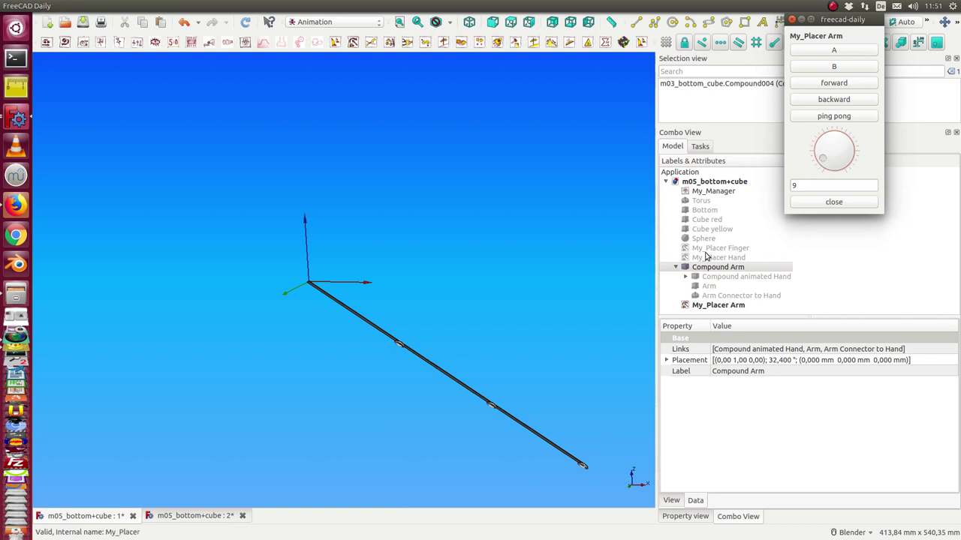
double_click(705, 249)
left_click_drag(826, 353, 827, 342)
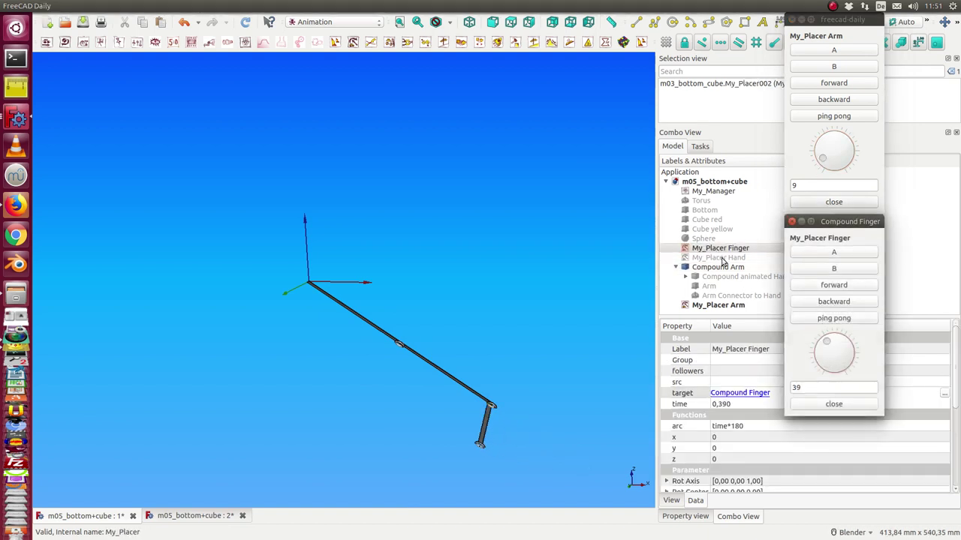
Open the My_Placer Hand control dialog, move it clear of the model's edge and set its dial to 15.
left_click(722, 258)
double_click(741, 260)
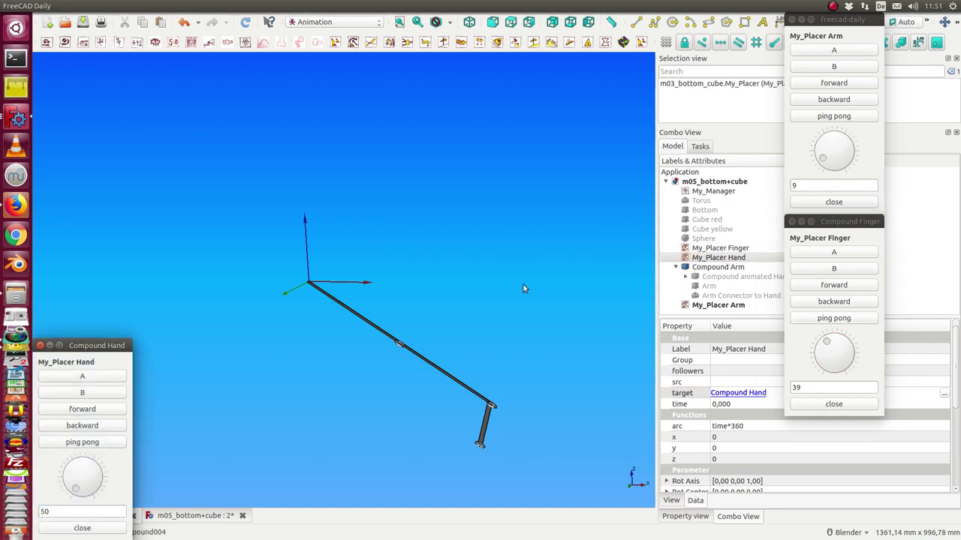
left_click_drag(74, 489, 72, 479)
left_click_drag(105, 346, 134, 234)
middle_click_drag(302, 398, 193, 332)
left_click_drag(98, 364, 98, 373)
Set the My_Placer Arm dial to 0 and the My_Placer Finger dial to 43.
left_click(321, 350)
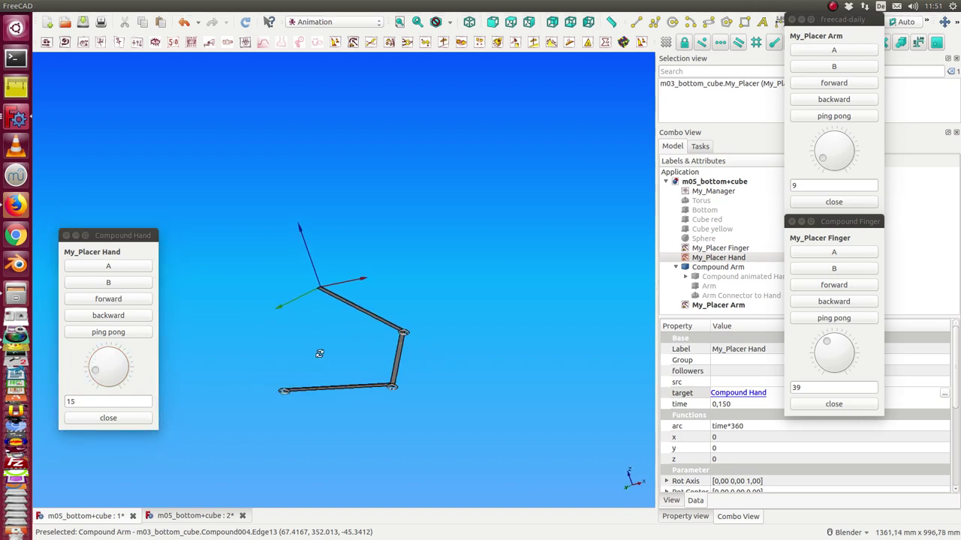
key("1")
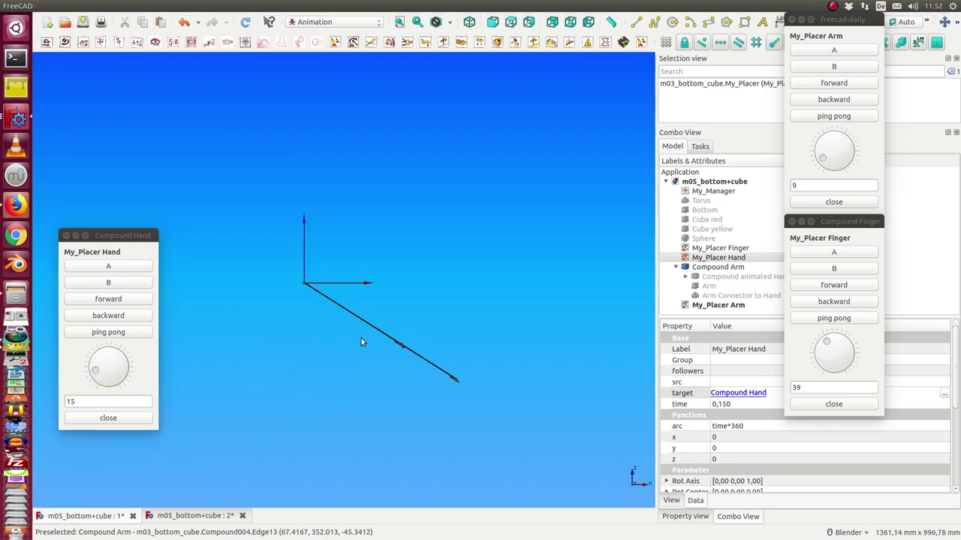
left_click(823, 162)
mouse_move(824, 162)
left_mouse_down()
mouse_move(820, 143)
mouse_move(825, 170)
left_mouse_up()
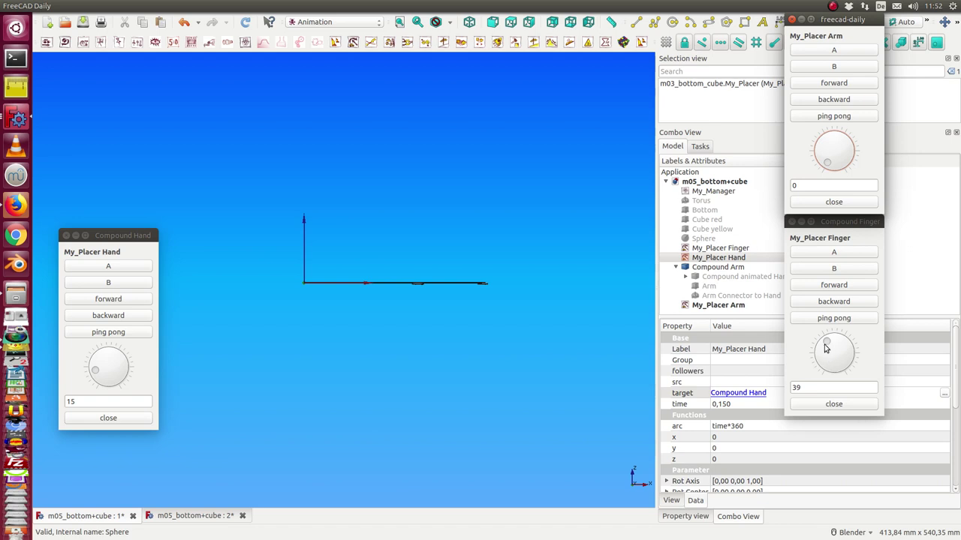
mouse_move(824, 346)
left_mouse_down()
mouse_move(843, 343)
mouse_move(829, 343)
left_mouse_up()
mouse_move(828, 166)
left_mouse_down()
mouse_move(821, 144)
mouse_move(826, 181)
left_mouse_up()
left_click(491, 219)
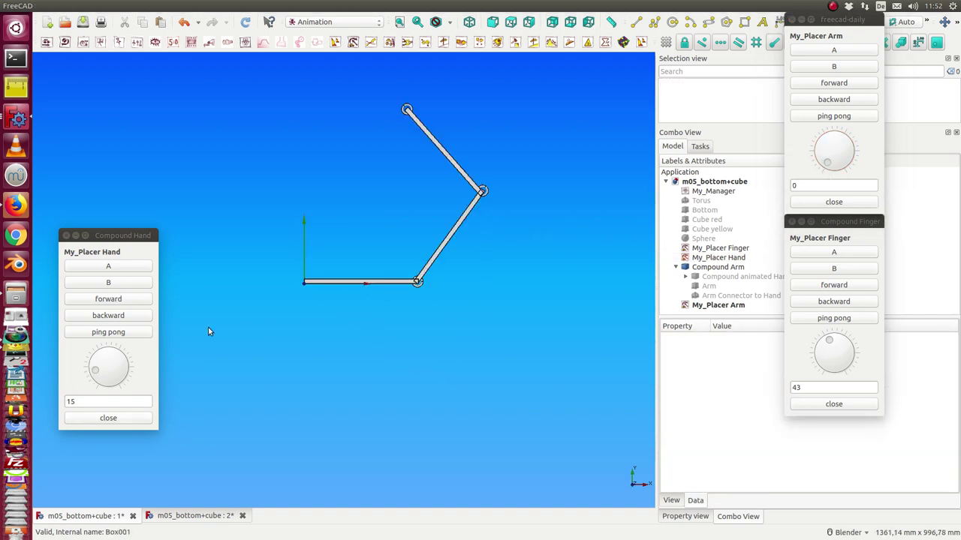
Set the My_Placer Hand dial to 20 and the My_Placer Finger dial to 47, keeping My_Placer Arm at 0.
left_click_drag(101, 370, 100, 361)
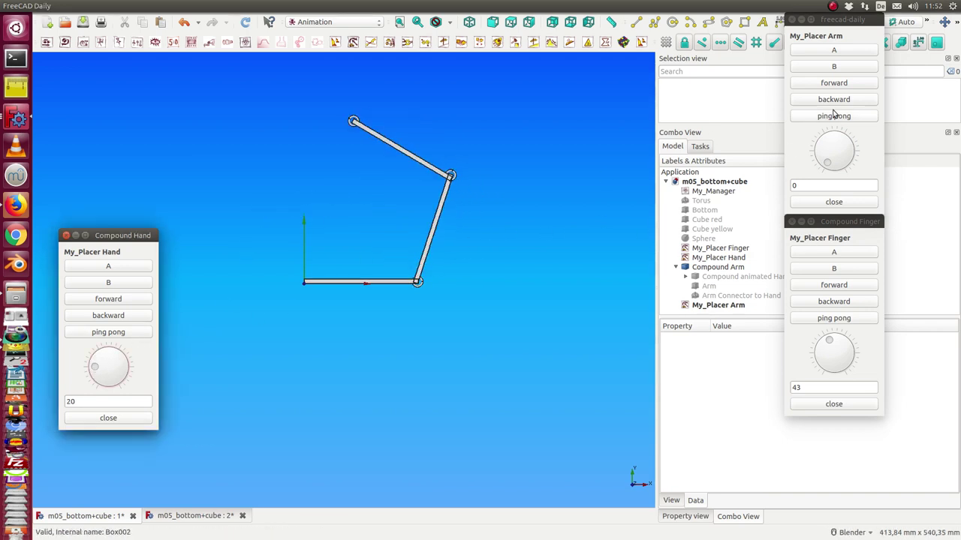
left_click_drag(830, 342, 839, 324)
mouse_move(826, 165)
left_mouse_down()
mouse_move(806, 150)
mouse_move(824, 179)
left_mouse_up()
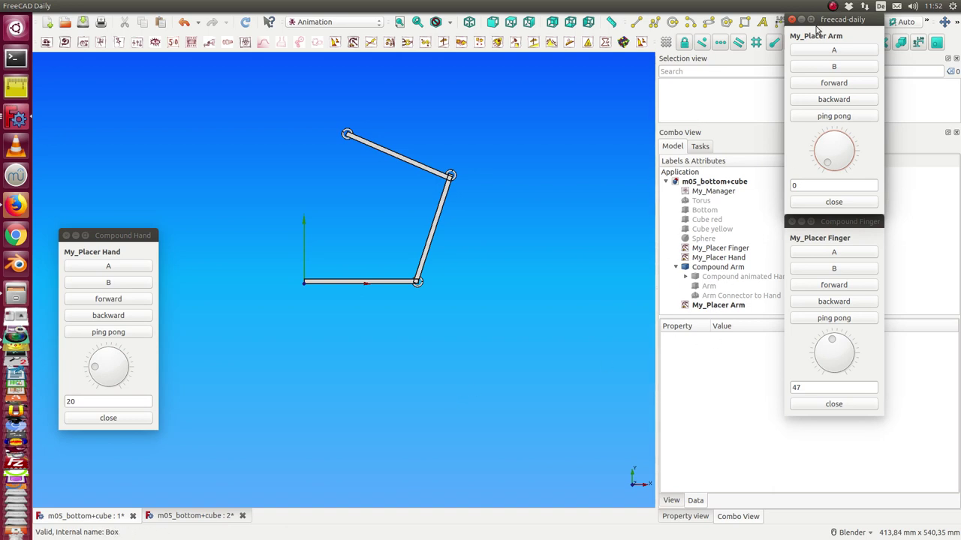
Close the three placer control dialogs and generate the document's dependency graph.
left_click(791, 19)
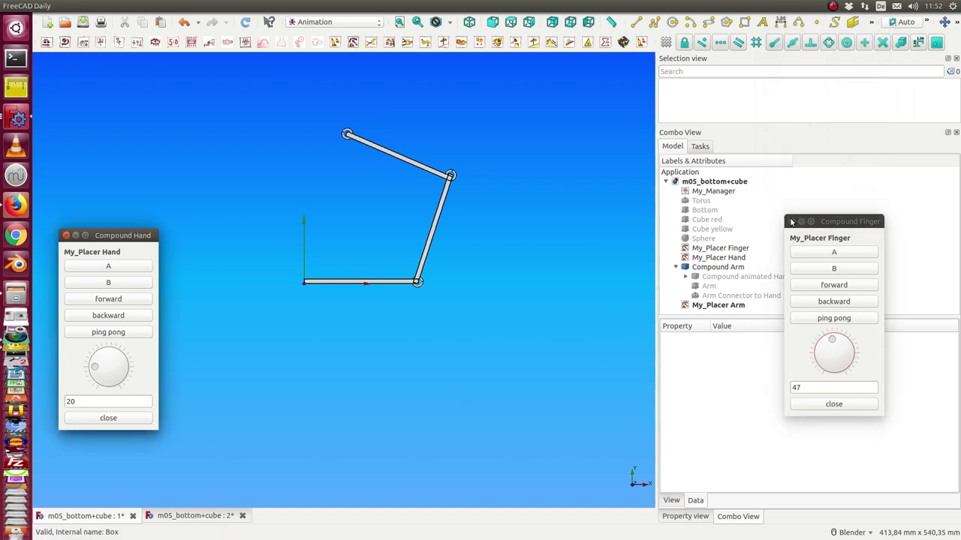
left_click(789, 222)
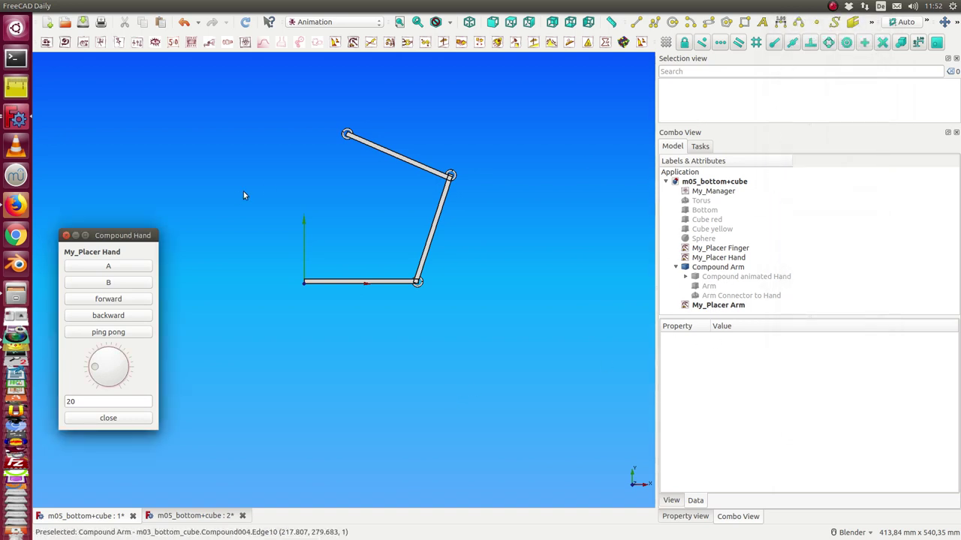
left_click(66, 237)
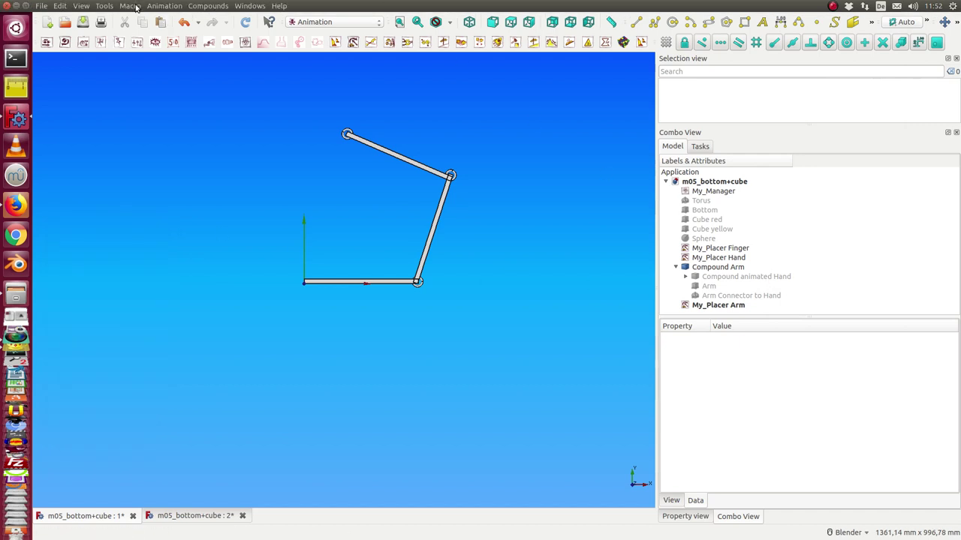
left_click(171, 6)
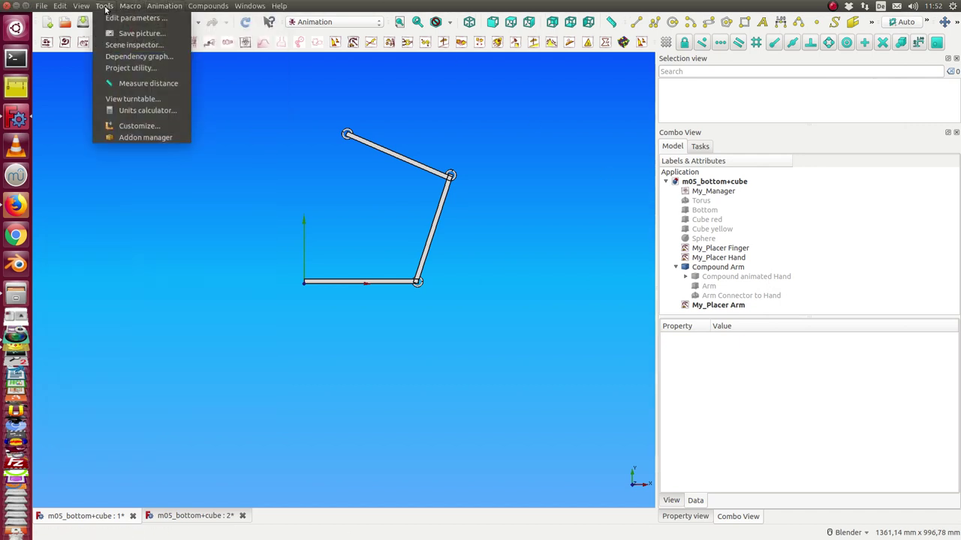
left_click(133, 57)
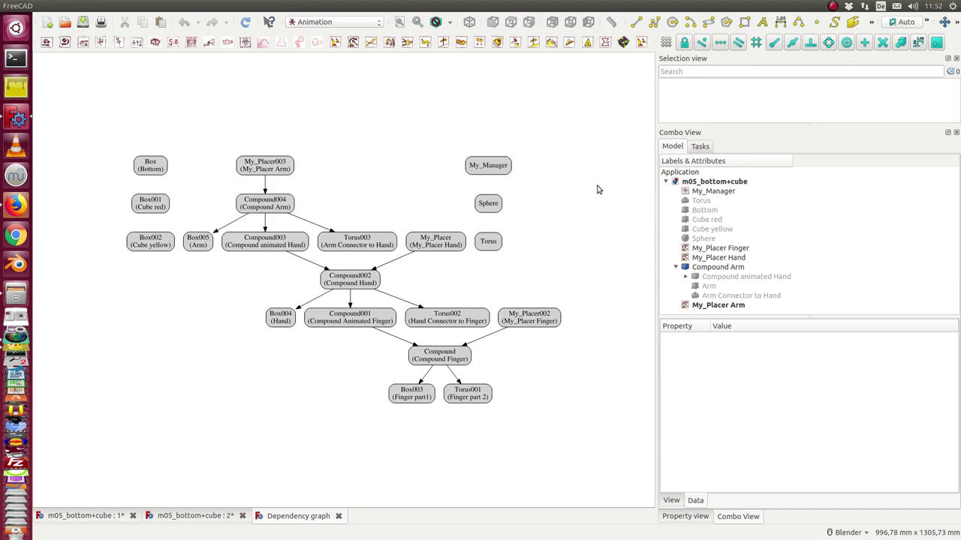